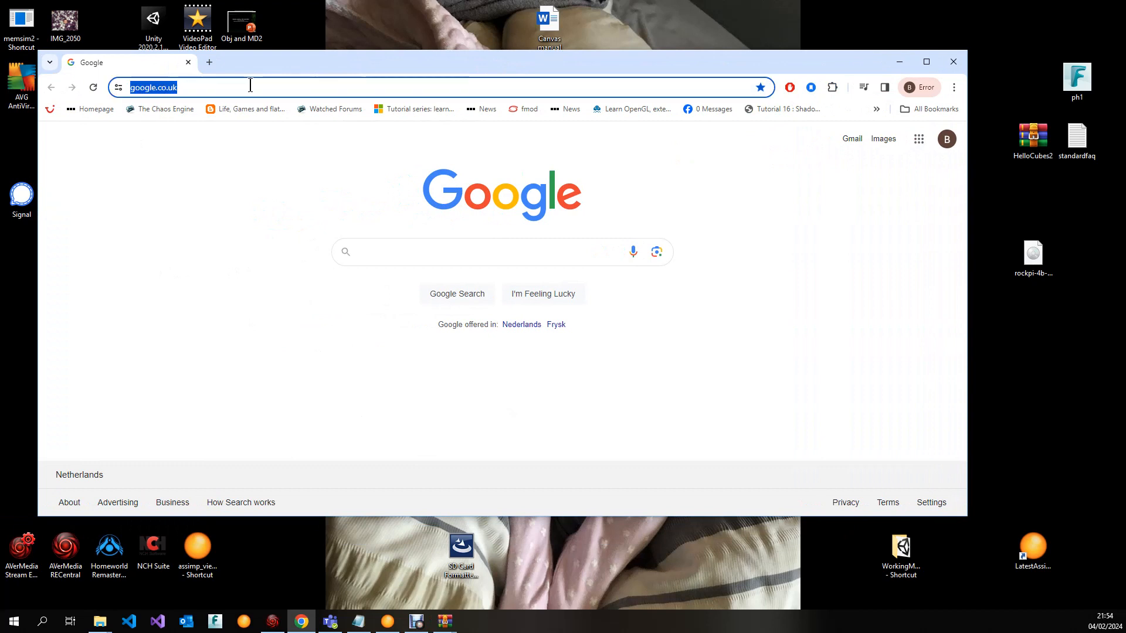
- Open Sketchfab's model search page and search the 3D models for "pitfall harry"
text(pitfal h)
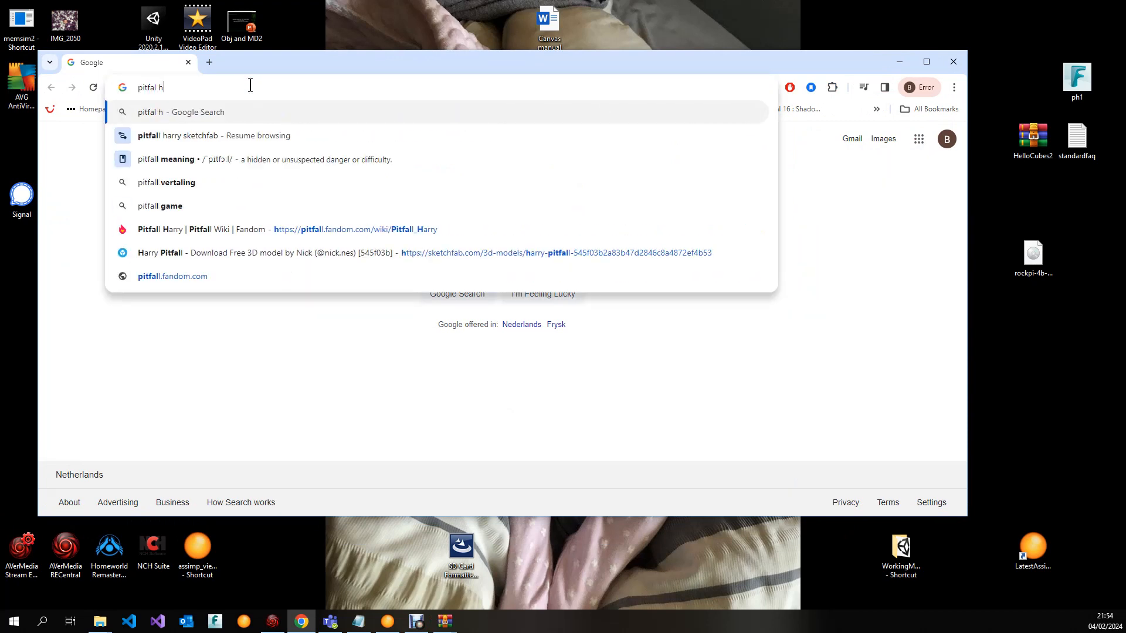
text(arry s)
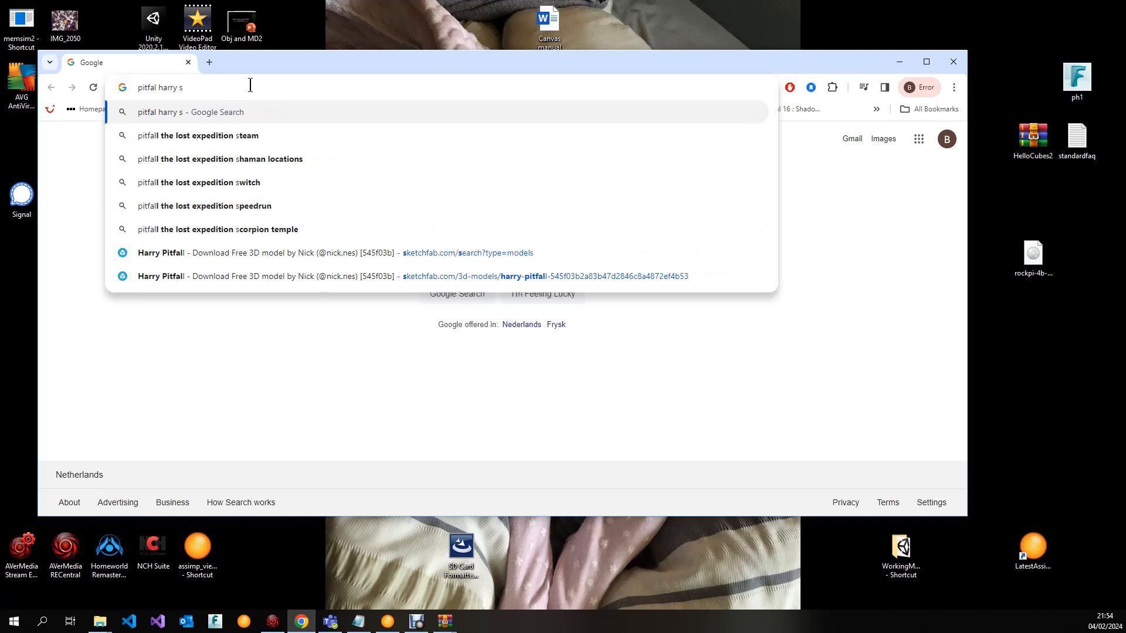
text(ket)
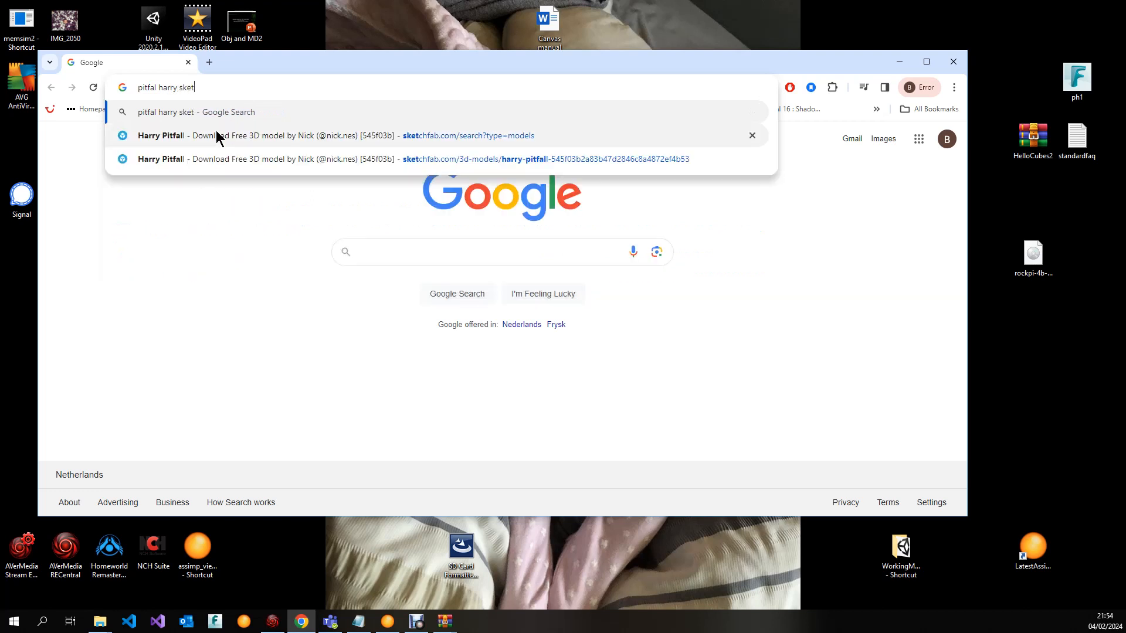
key(Down)
key(Return)
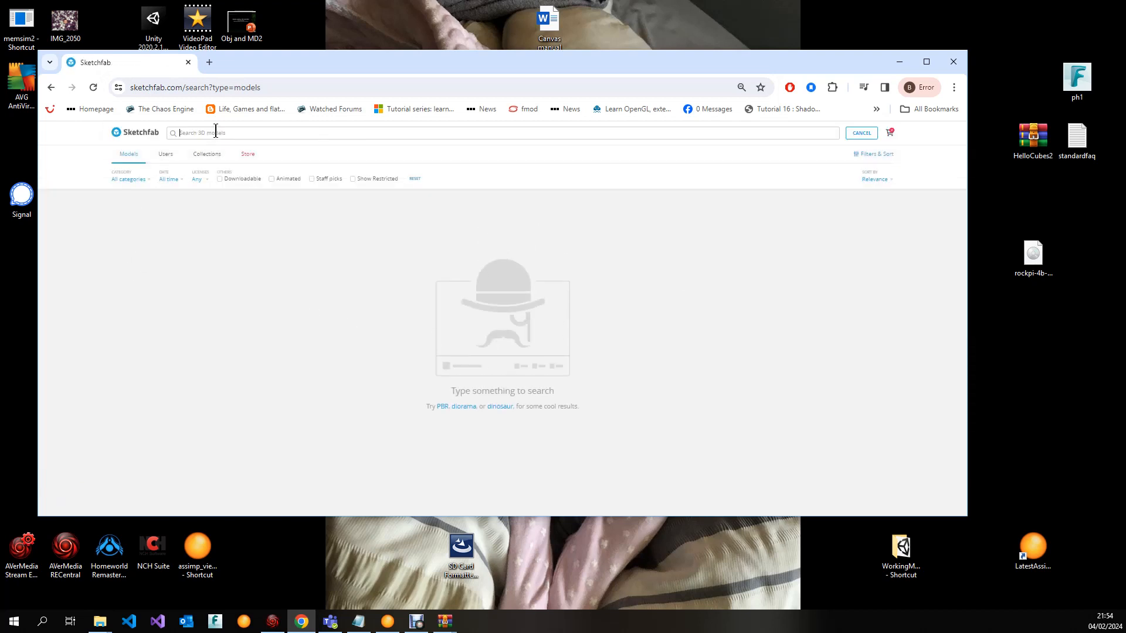
text(pitfall harry)
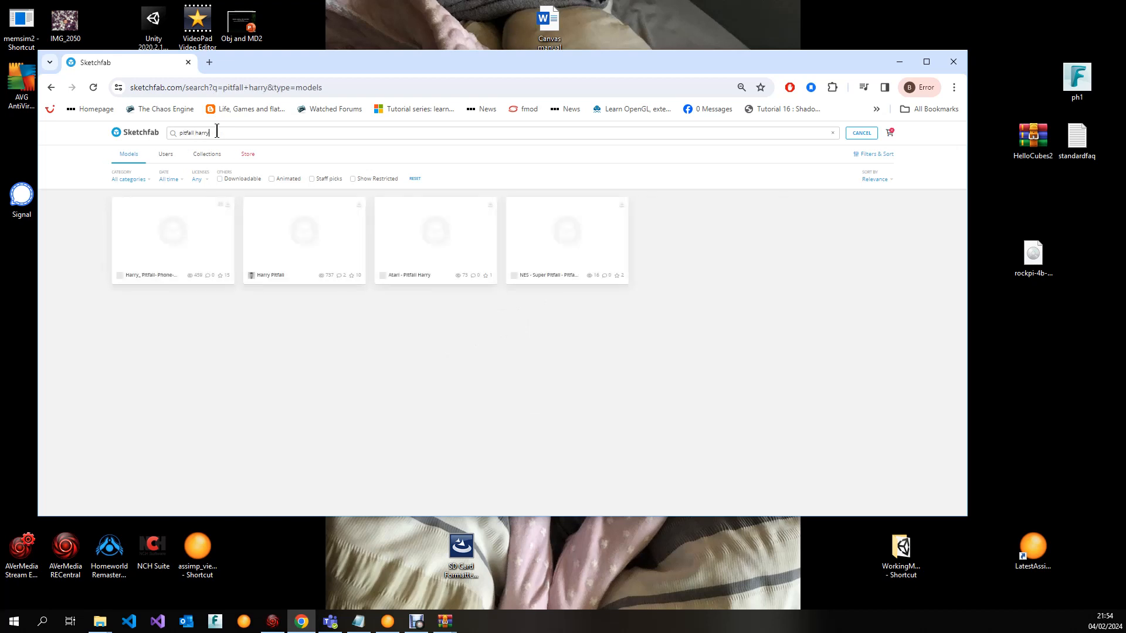
- Open the Harry Pitfall character model and download it in the converted glTF format
click(311, 247)
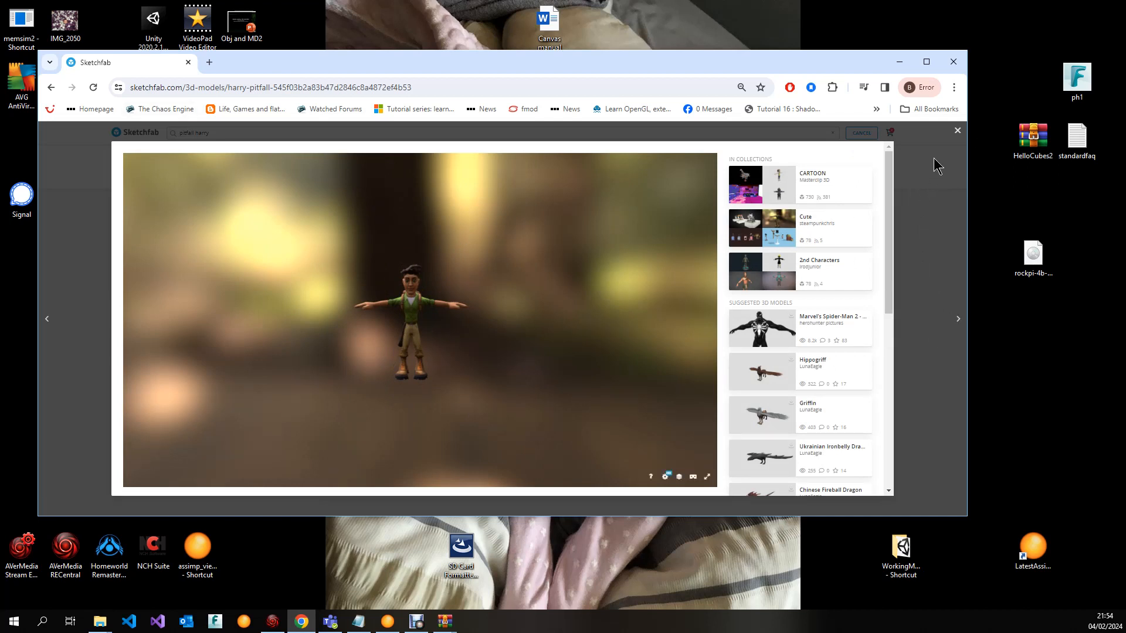
click(957, 133)
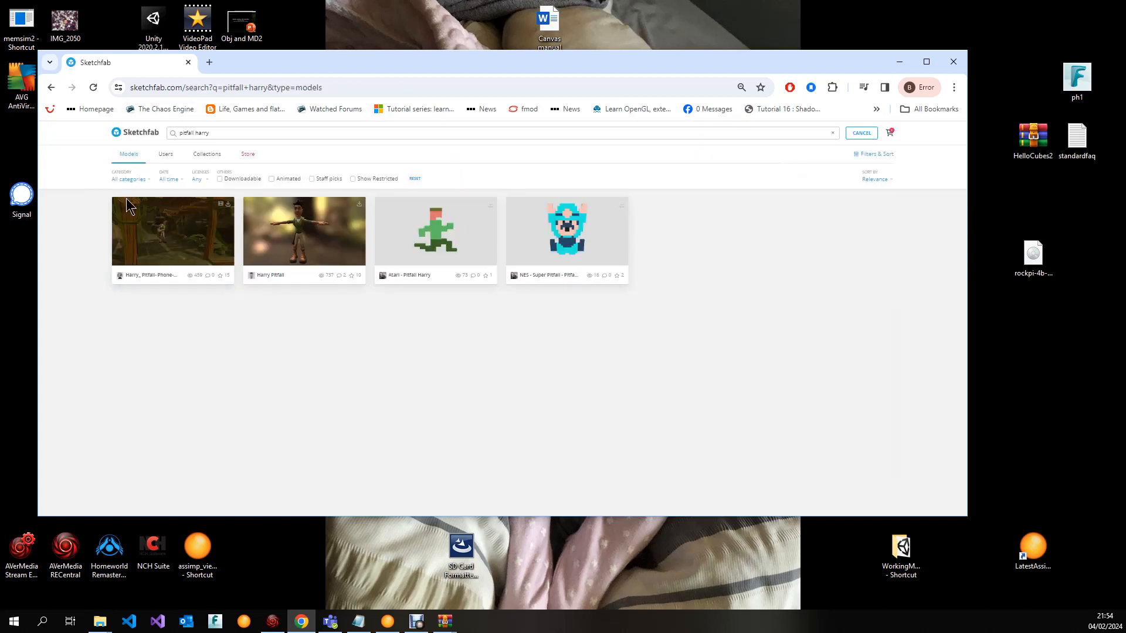
click(274, 278)
scroll(354, 258, down, 3)
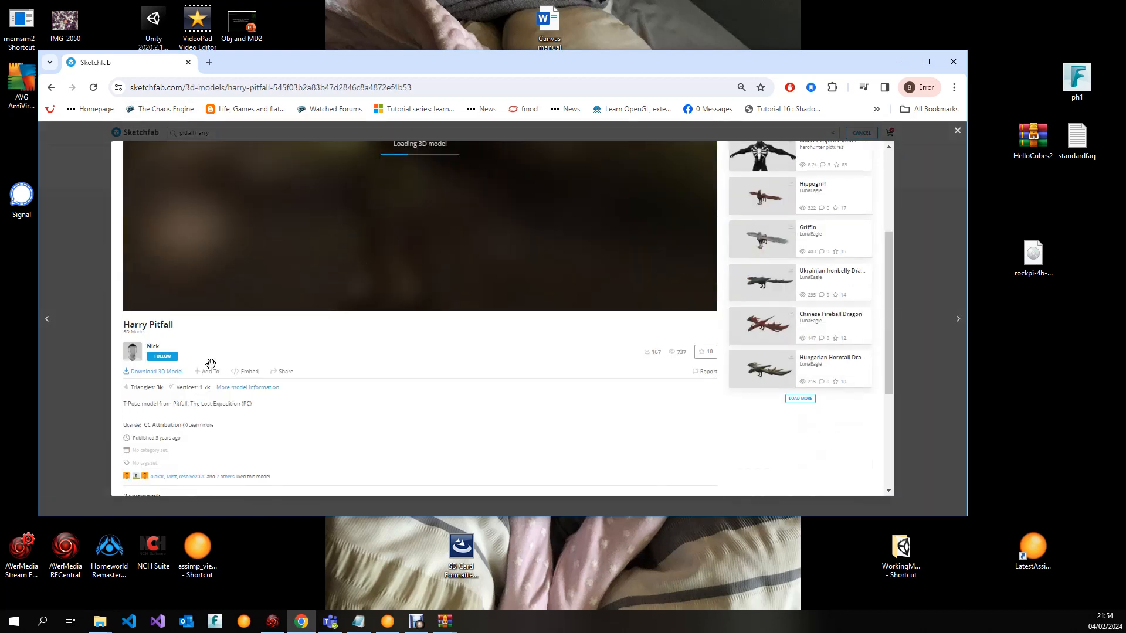
click(169, 376)
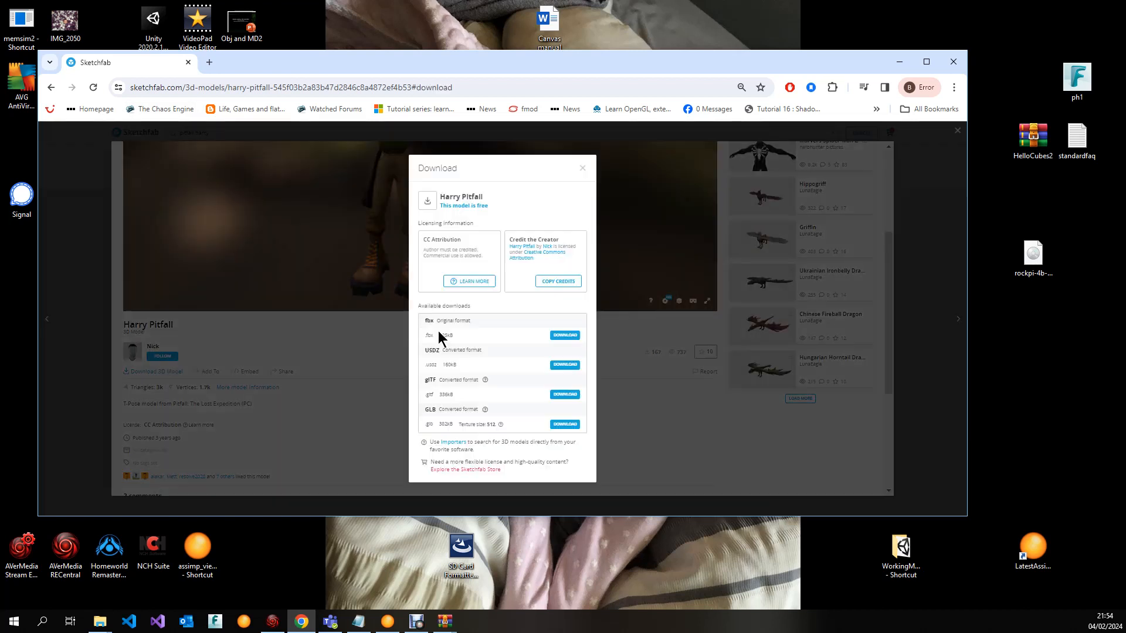
click(564, 397)
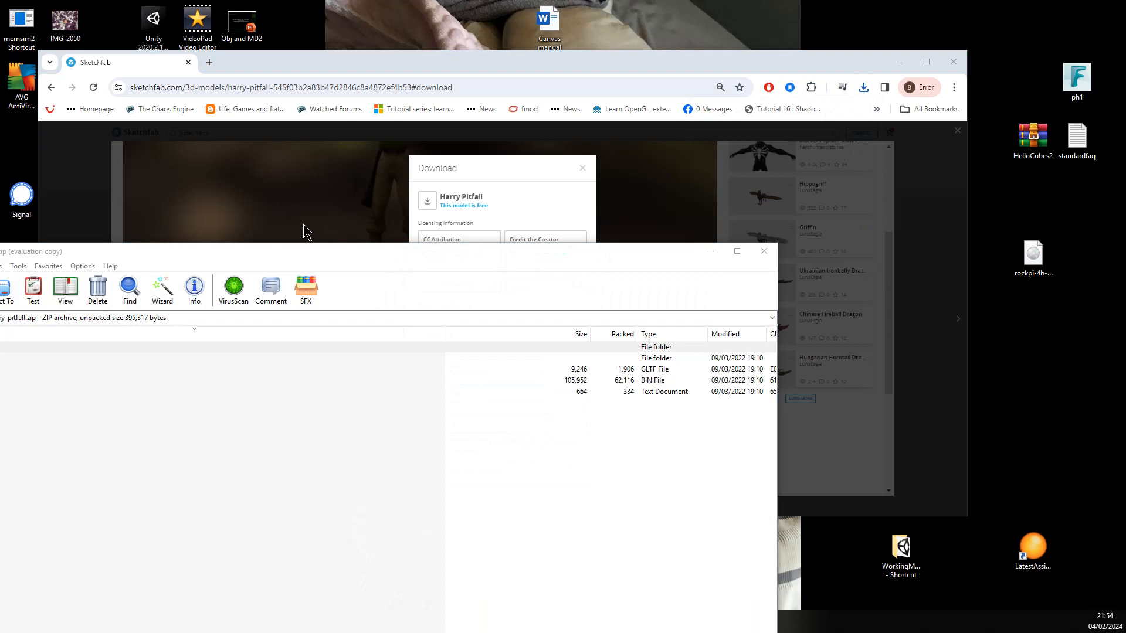
- Close the archive window, minimise the browser and put the downloaded harry_pitfall ZIP into the desktop folder "Pitfall;"
mouse_move(350, 254)
mouse_down()
mouse_move(625, 138)
mouse_move(557, 182)
mouse_up()
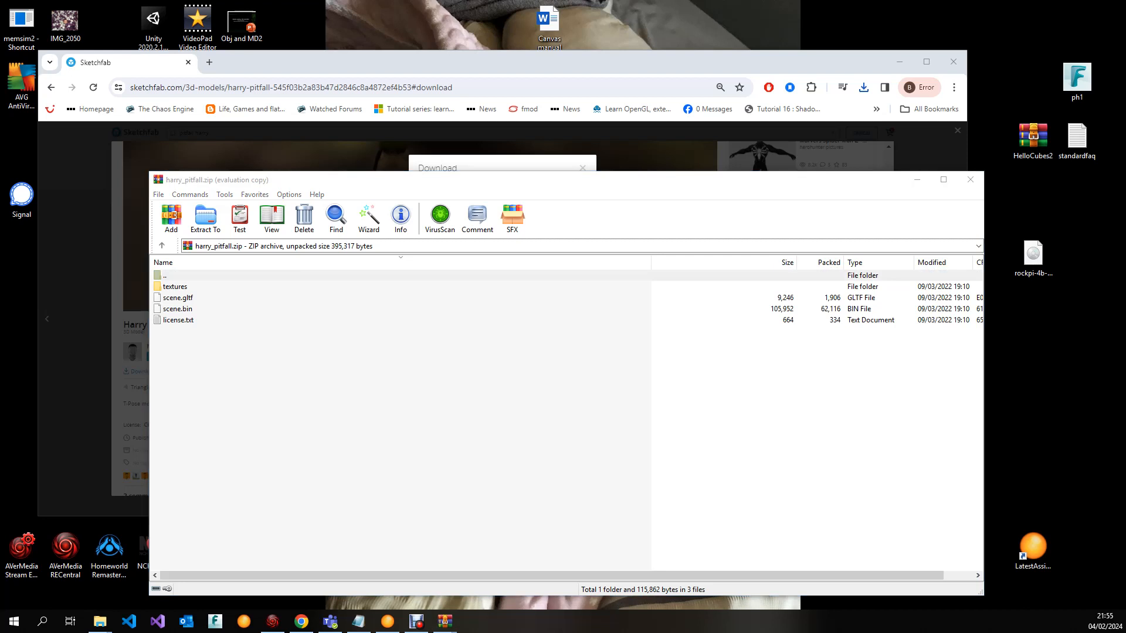
key(super+d)
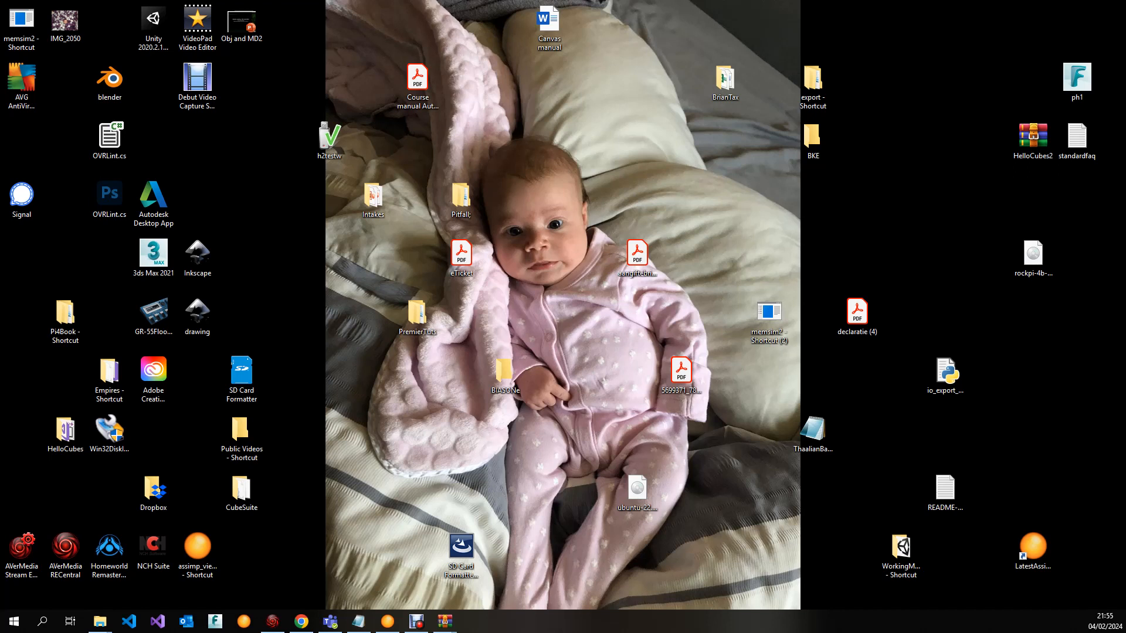
key(super+d)
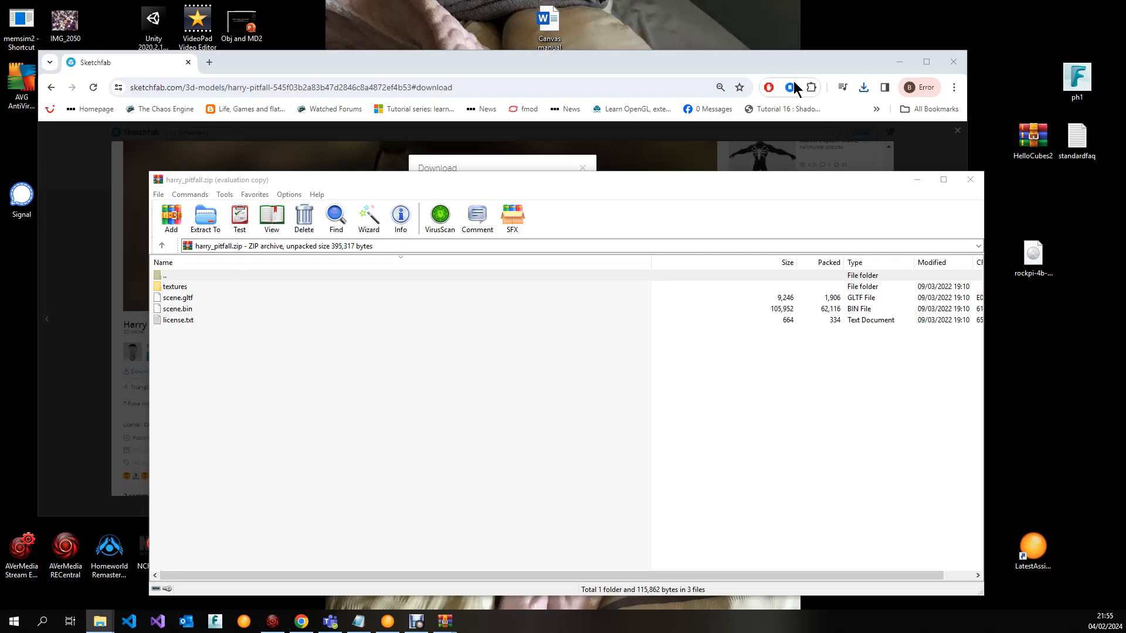
click(971, 182)
click(900, 63)
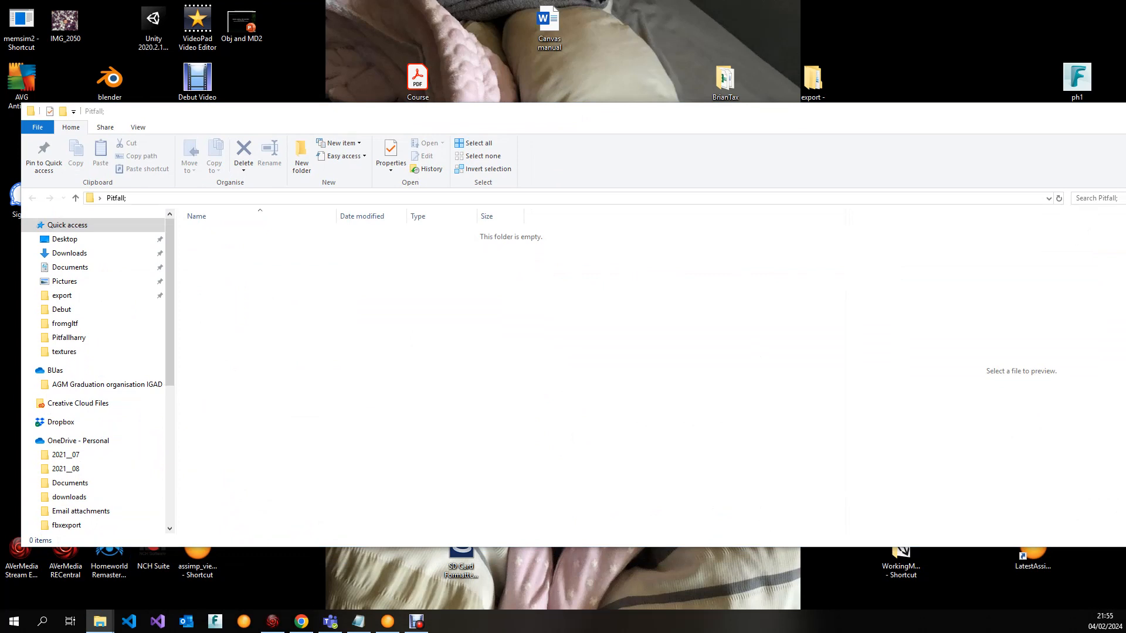
drag(327, 144, 311, 325)
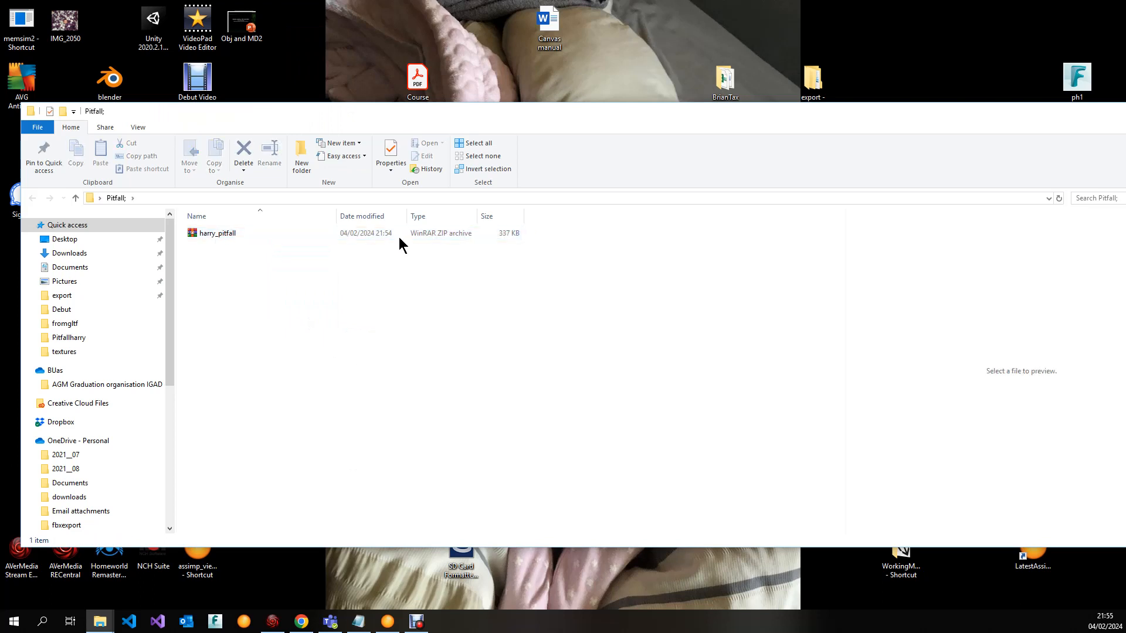
- Try to load scene.gltf and scene.bin into the Assimp viewer straight from the harry_pitfall.zip archive
click(211, 233)
double_click(315, 236)
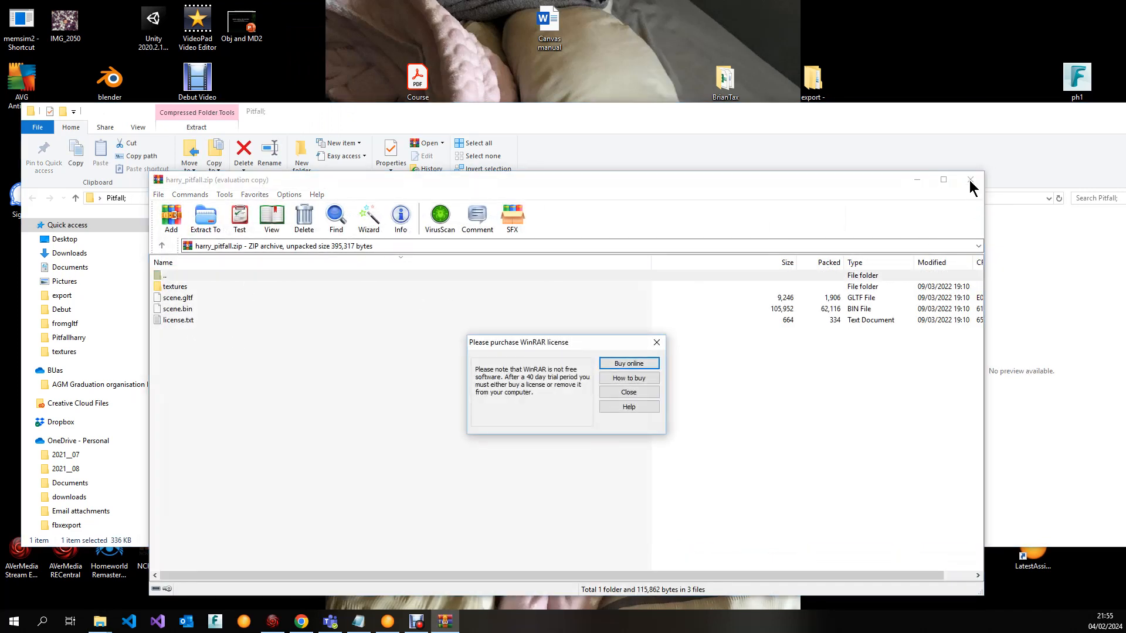
click(638, 393)
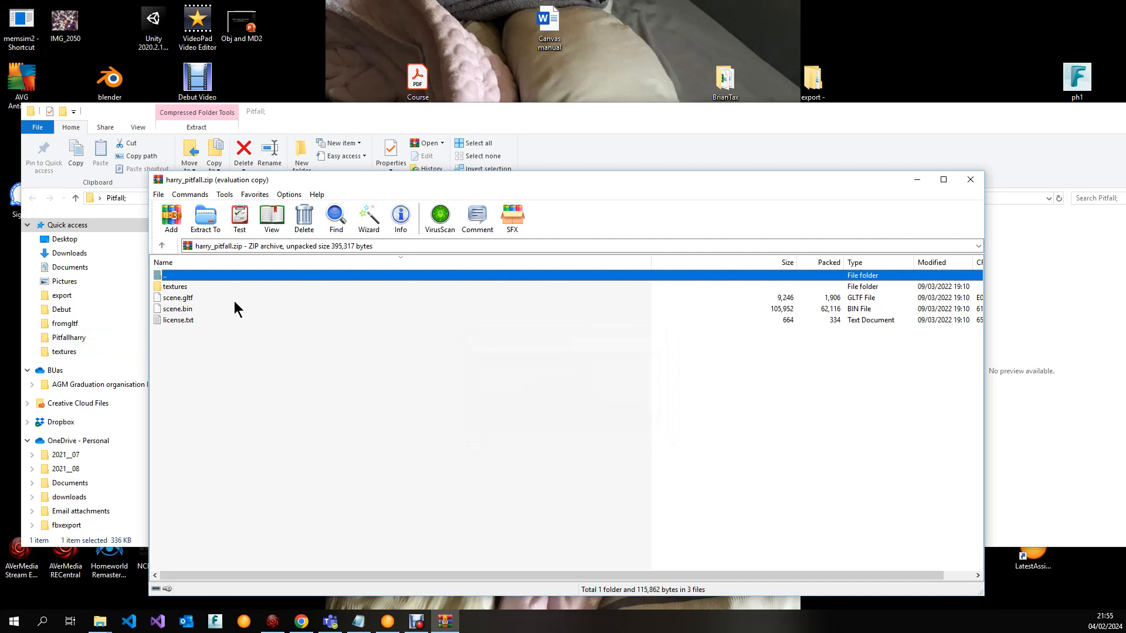
drag(178, 298, 1036, 559)
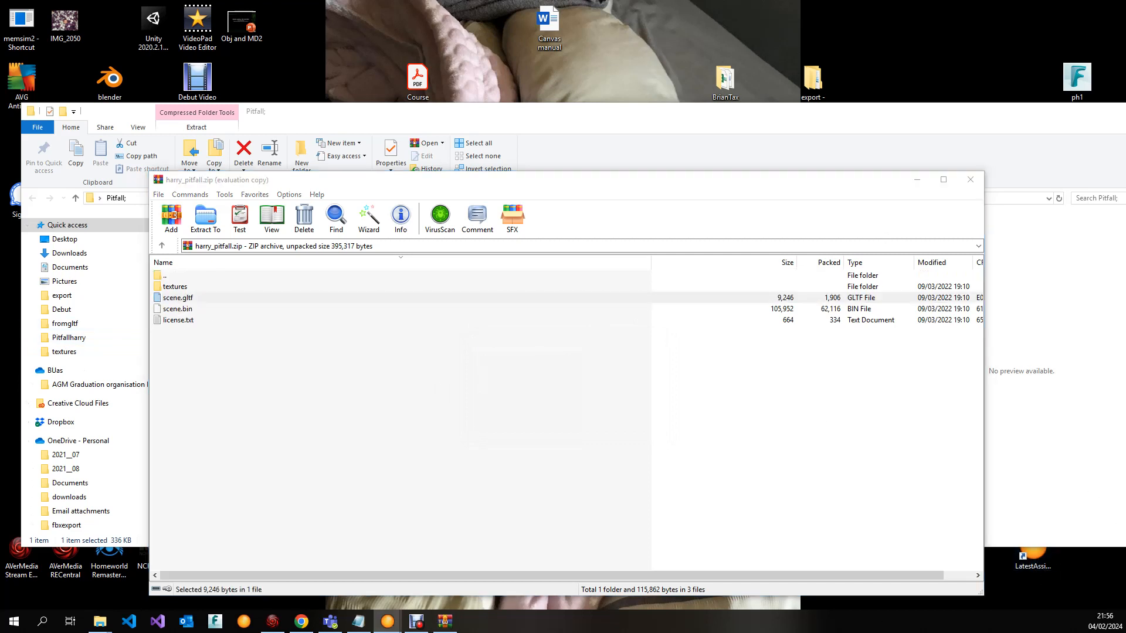
click(401, 301)
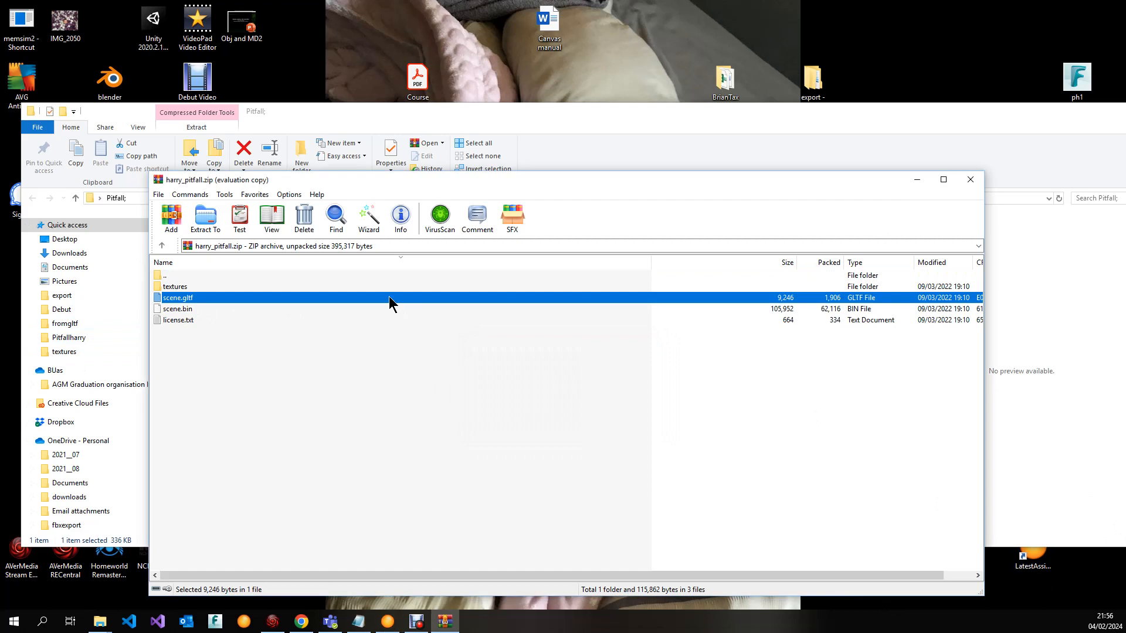
drag(185, 310, 1030, 560)
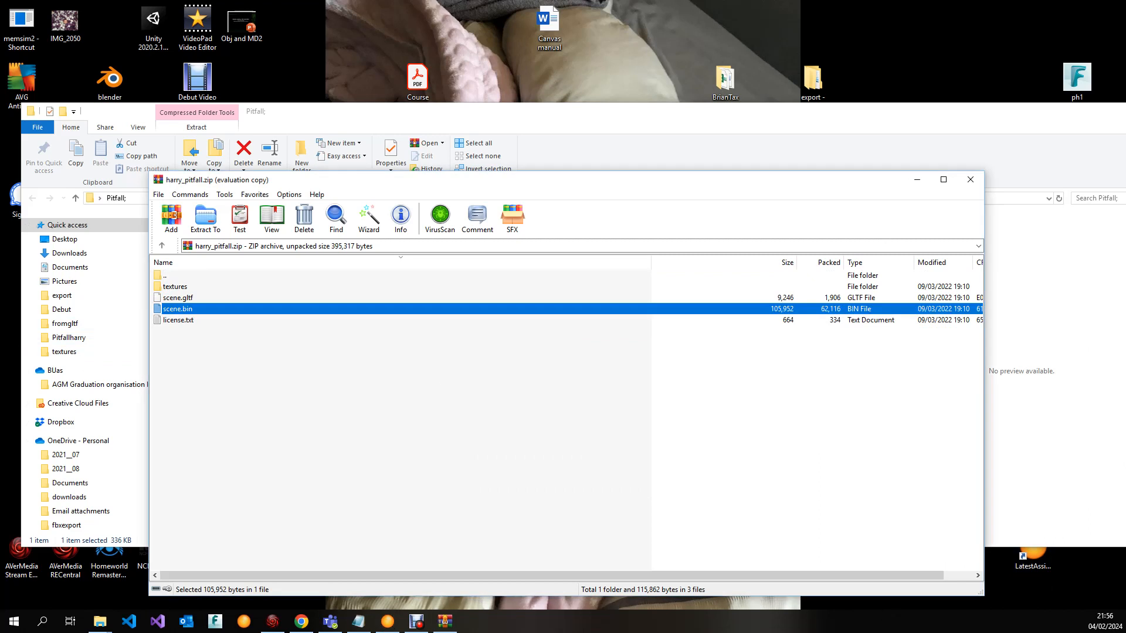
click(287, 390)
drag(623, 182, 691, 123)
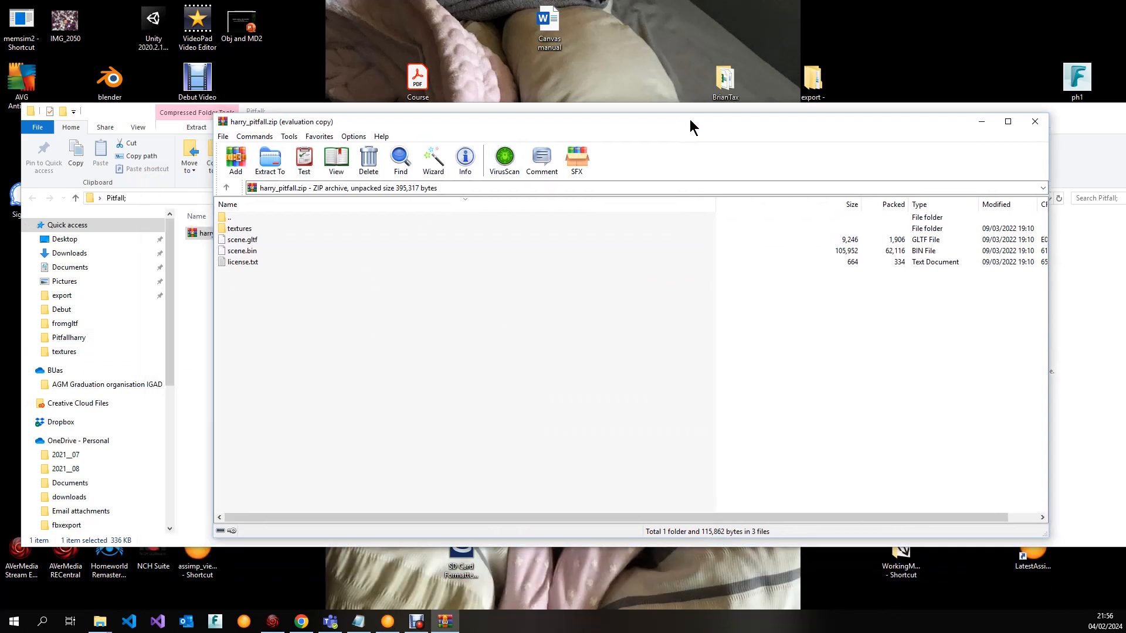
- Extract the harry_pitfall archive into its own harry_pitfall subfolder and open that folder
click(179, 270)
right_click(206, 235)
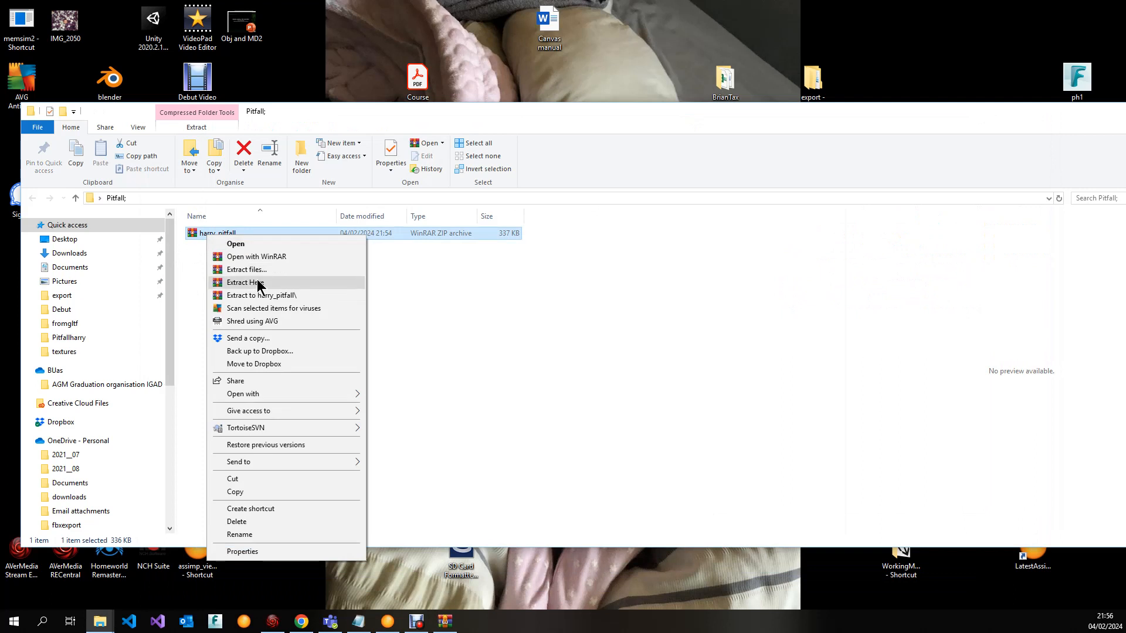
click(267, 295)
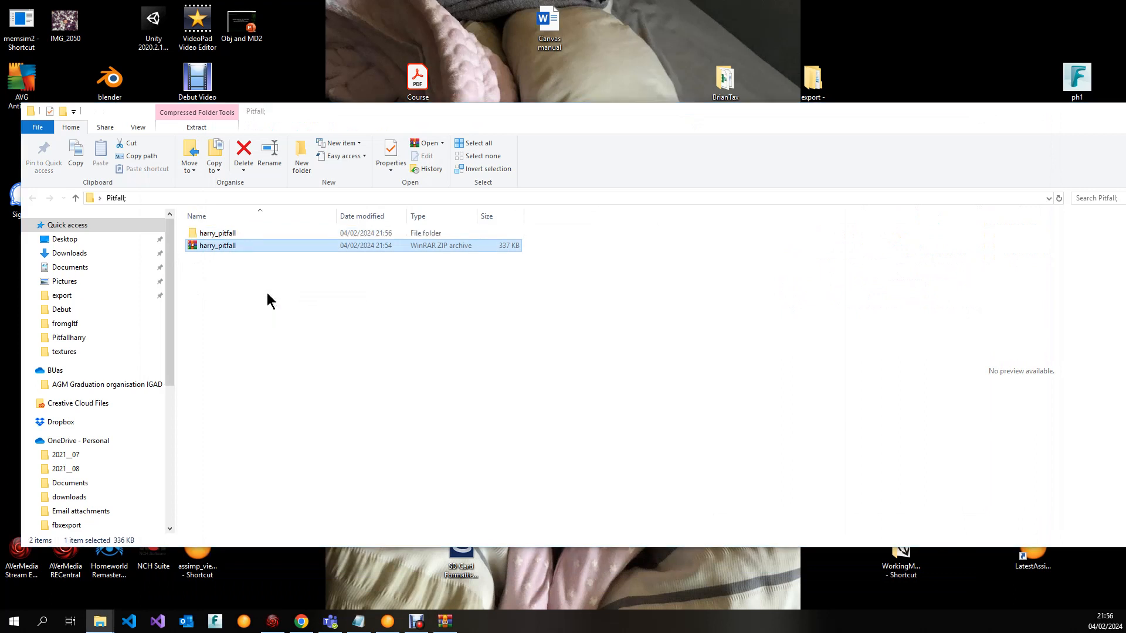
double_click(223, 232)
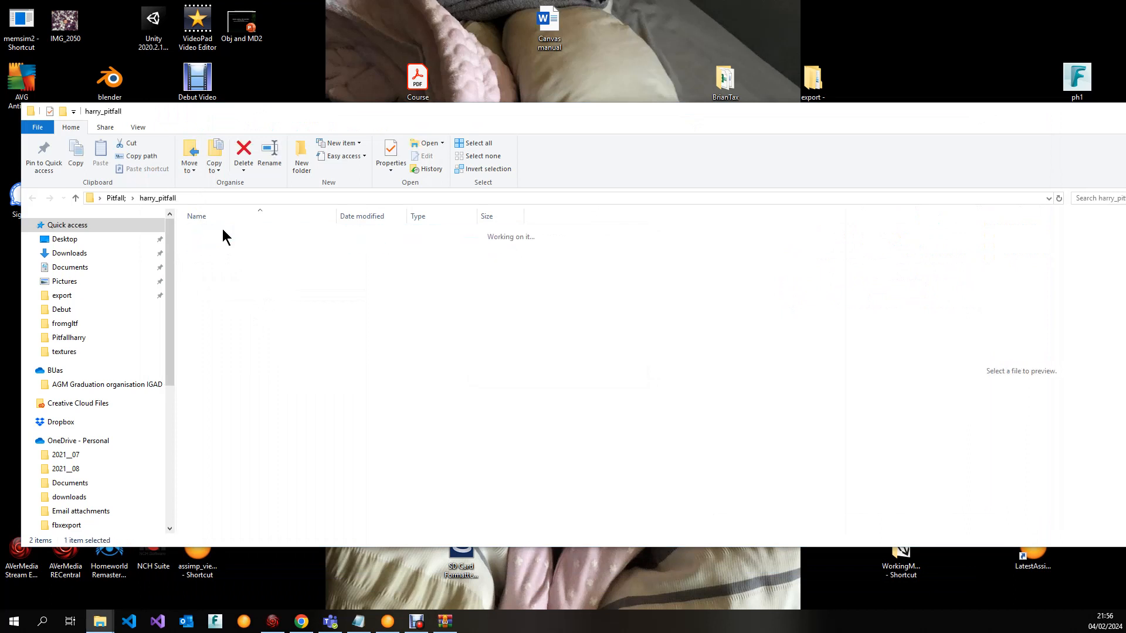
- Load the extracted scene.gltf into the Open Asset Import Library viewer and rotate the character to view its front
click(244, 271)
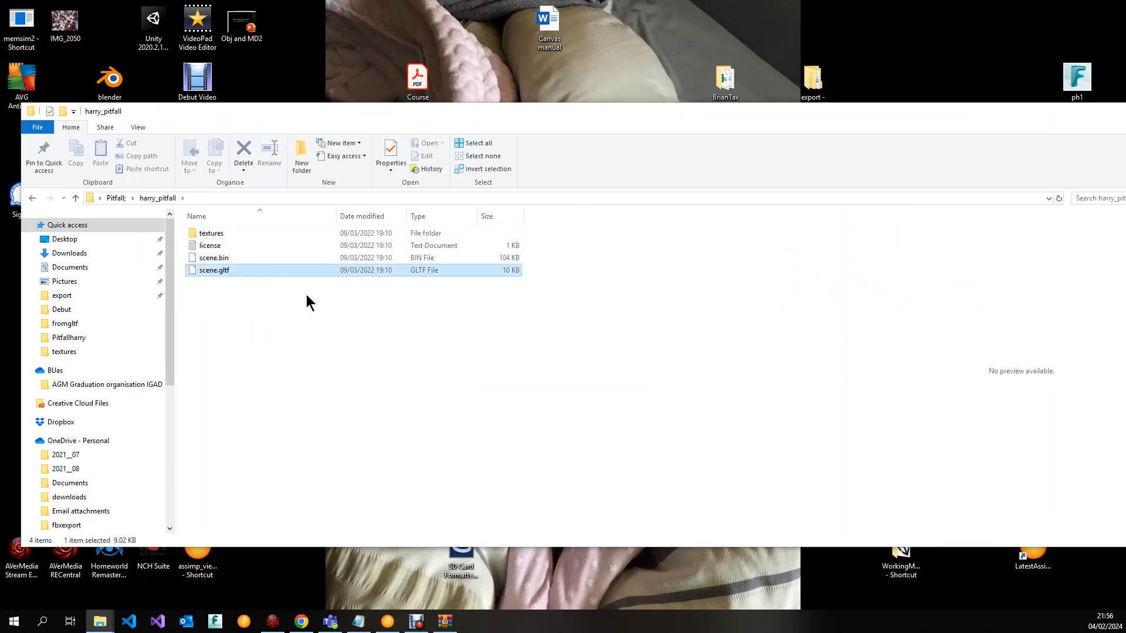
double_click(1034, 570)
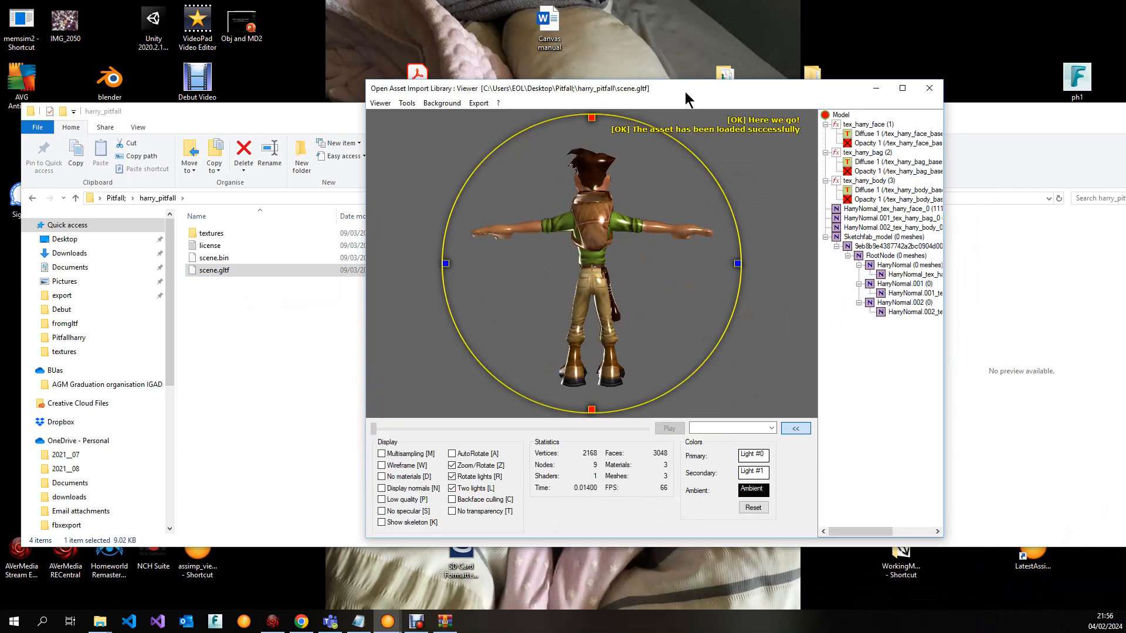
drag(597, 215, 611, 244)
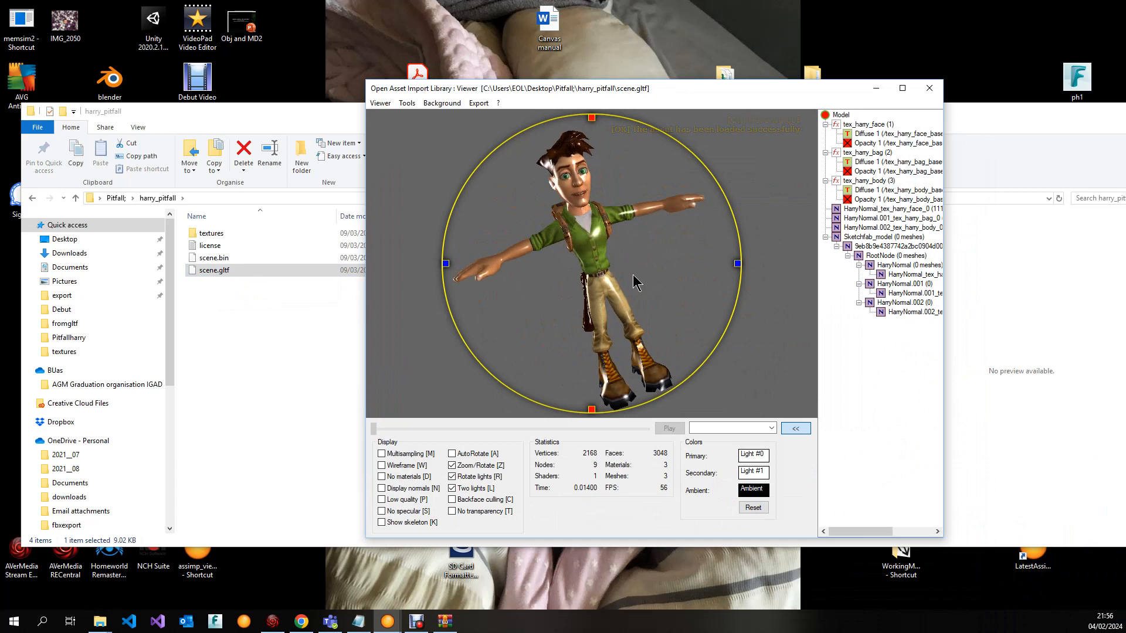
drag(493, 308, 472, 291)
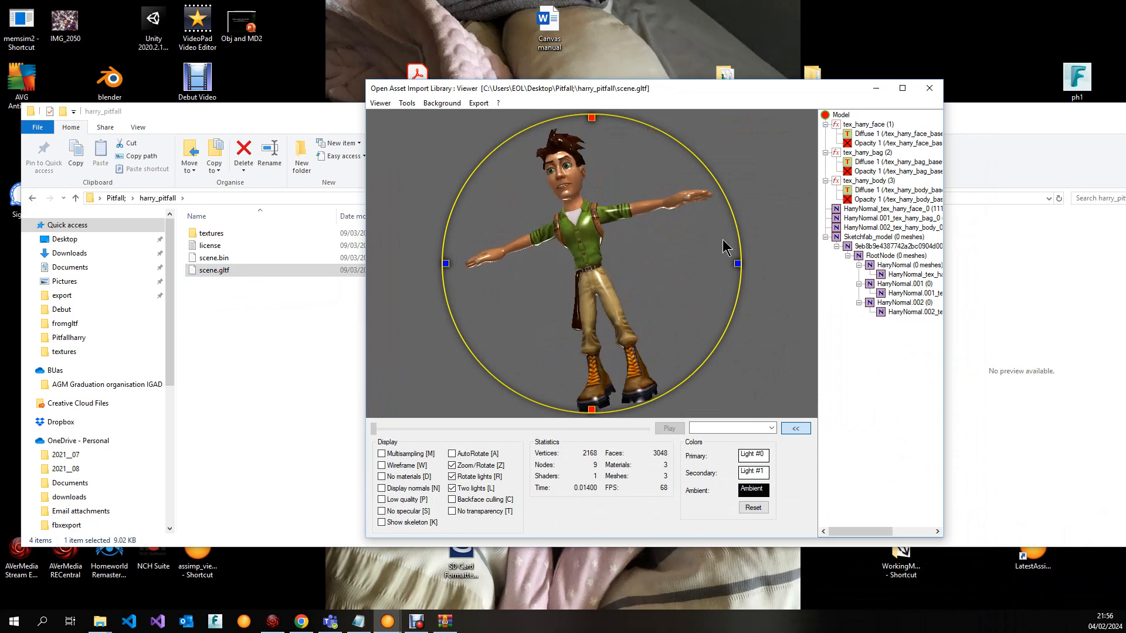
- Remove the opacity texture from the tex_harry_face material
click(908, 144)
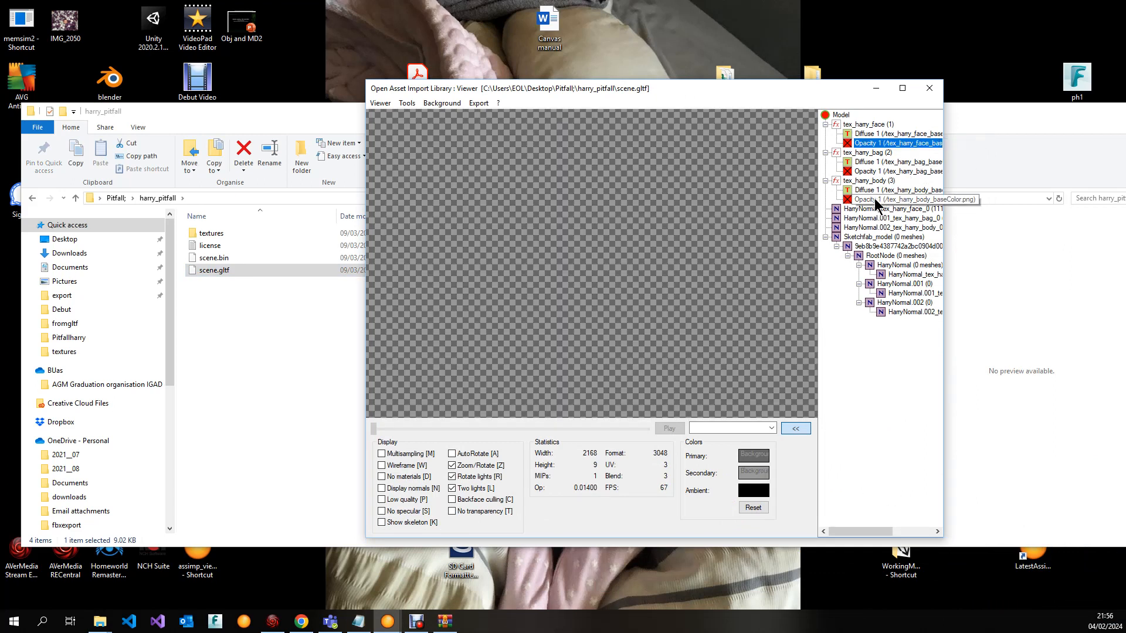
right_click(885, 145)
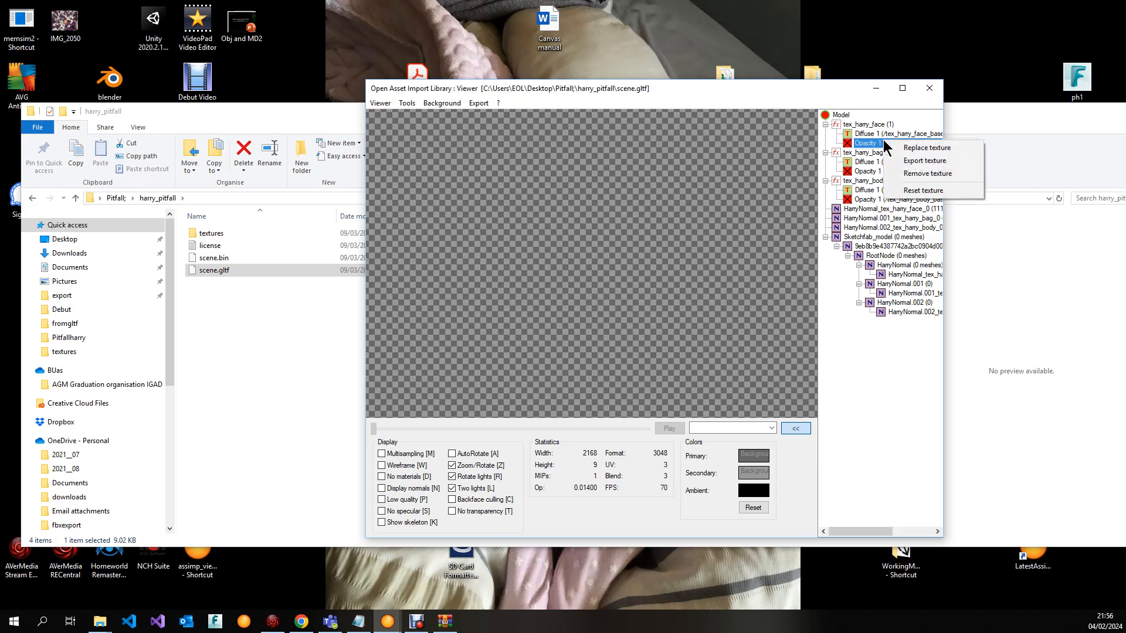
click(935, 174)
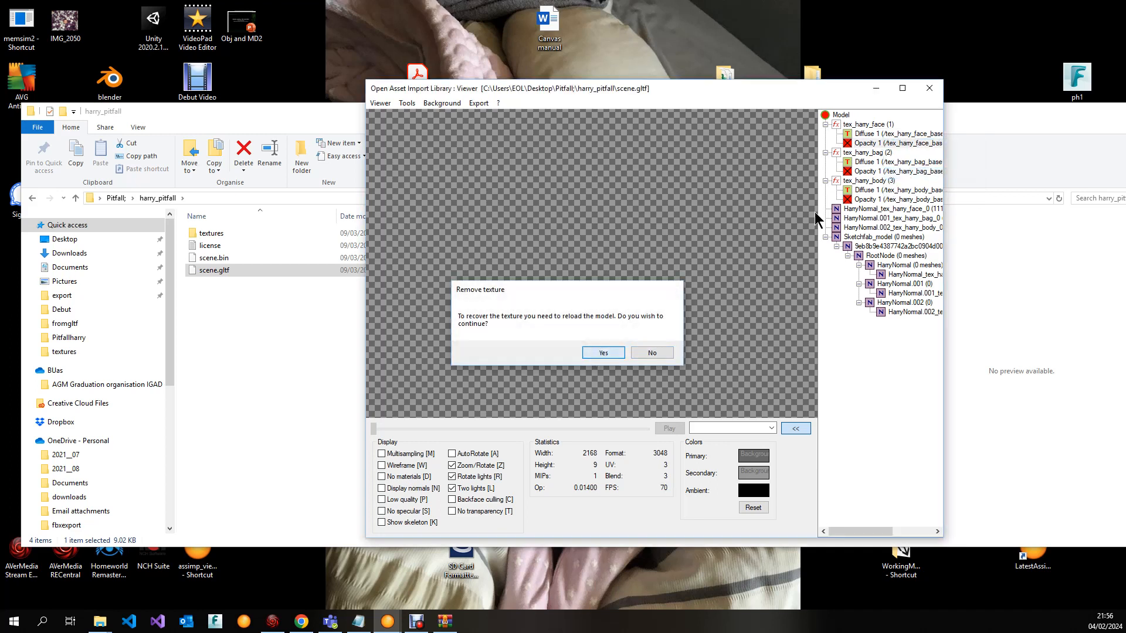
click(599, 352)
- Remove the opacity texture from the tex_harry_bag material
right_click(860, 143)
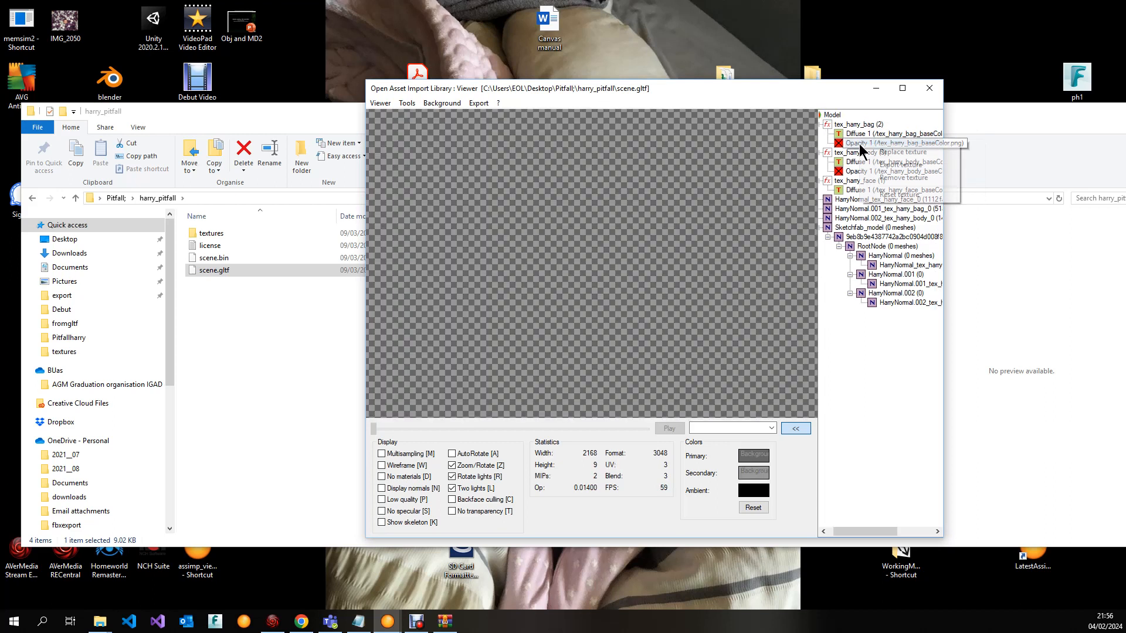
click(901, 177)
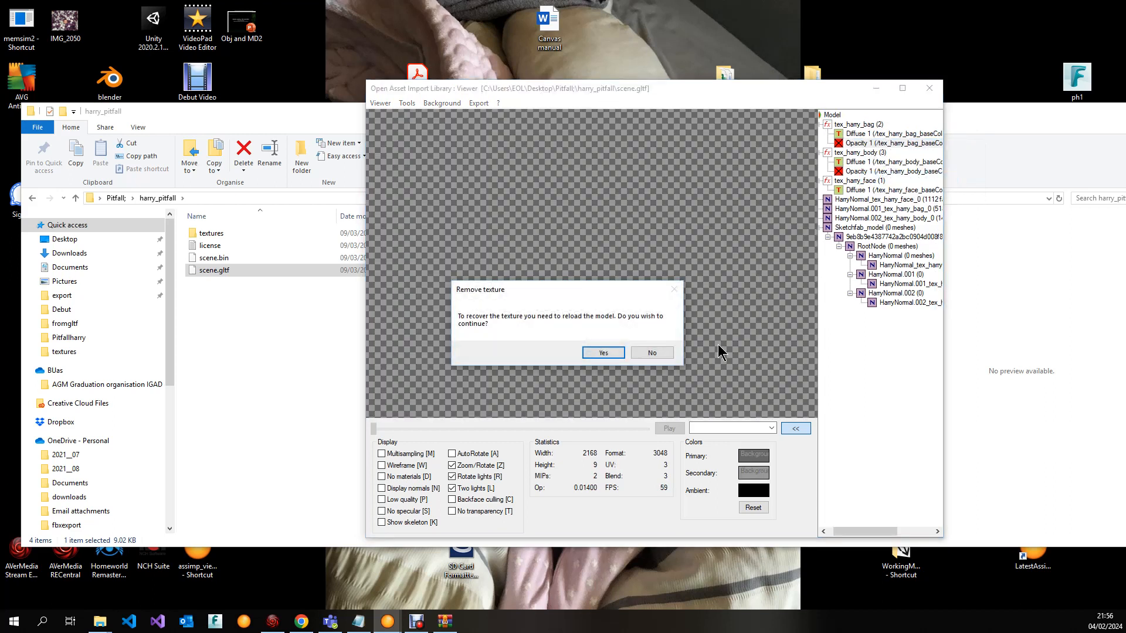
click(611, 354)
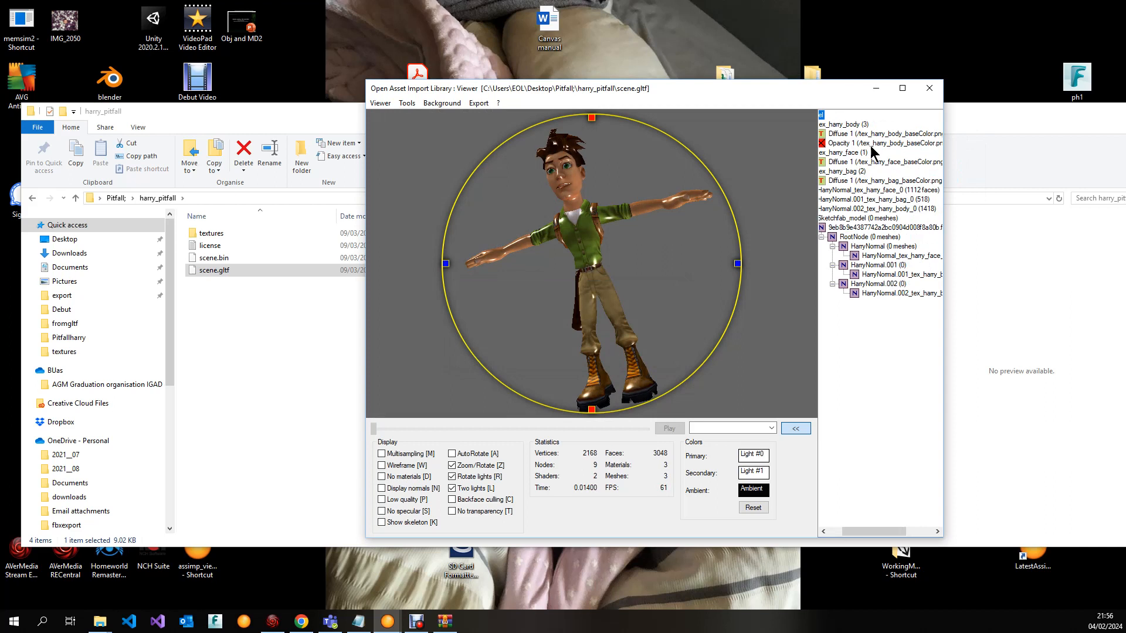
- Remove the opacity texture from the tex_harry_body material and rotate the character to inspect it
right_click(873, 144)
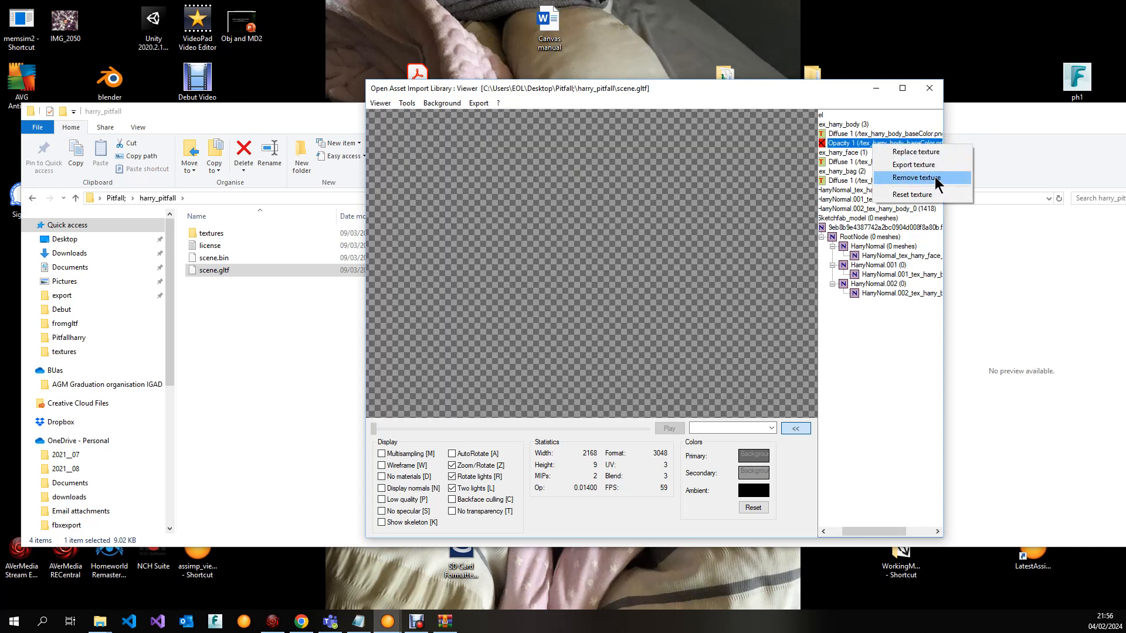
click(924, 179)
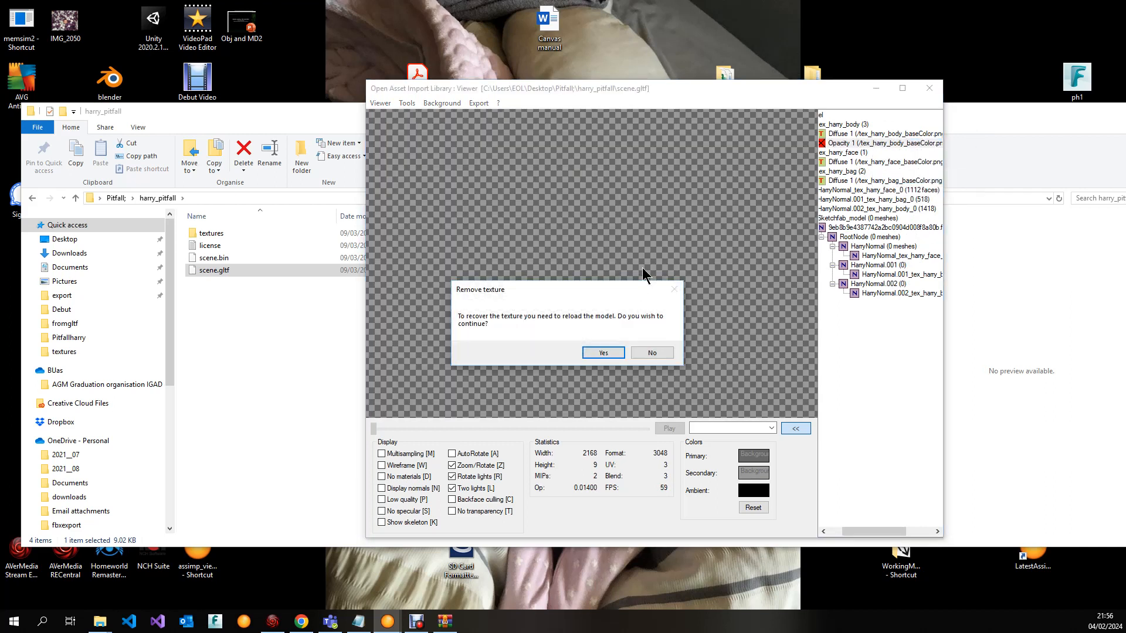
click(604, 353)
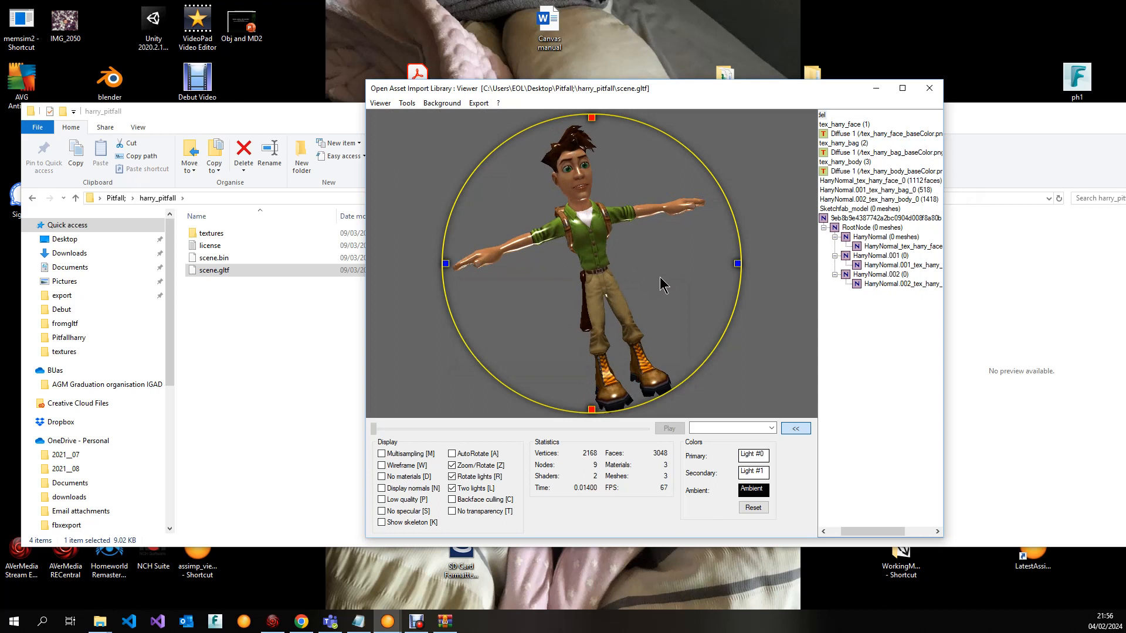
drag(685, 294, 471, 319)
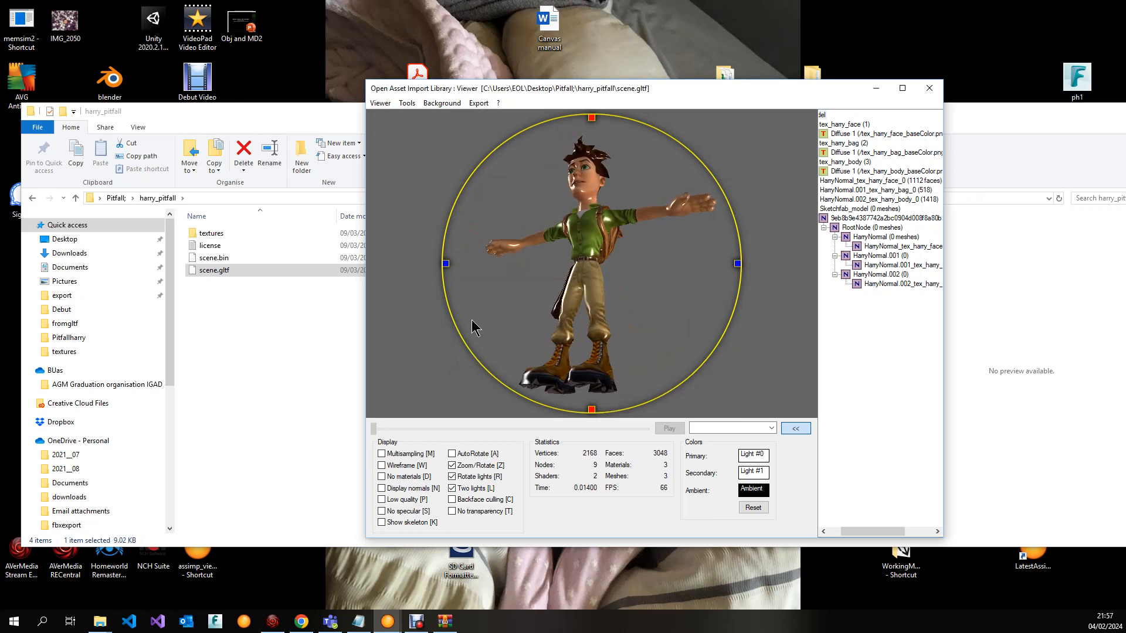
- Export the model in Wavefront OBJ format as HarryObj into the Pitfall; folder on the Desktop
click(475, 104)
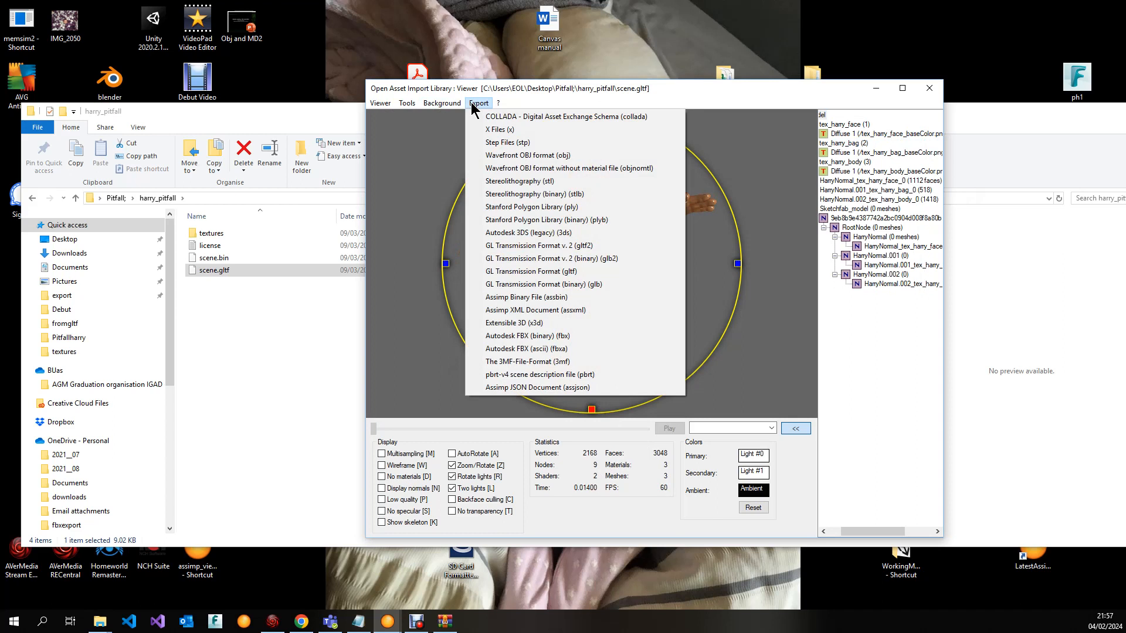
click(538, 156)
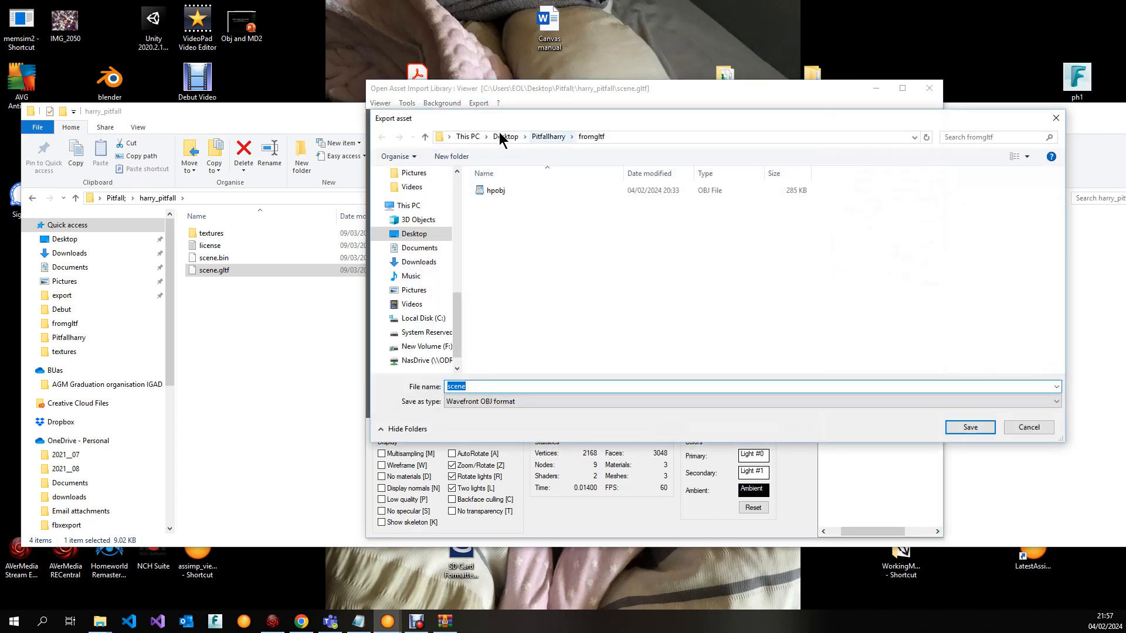
click(500, 135)
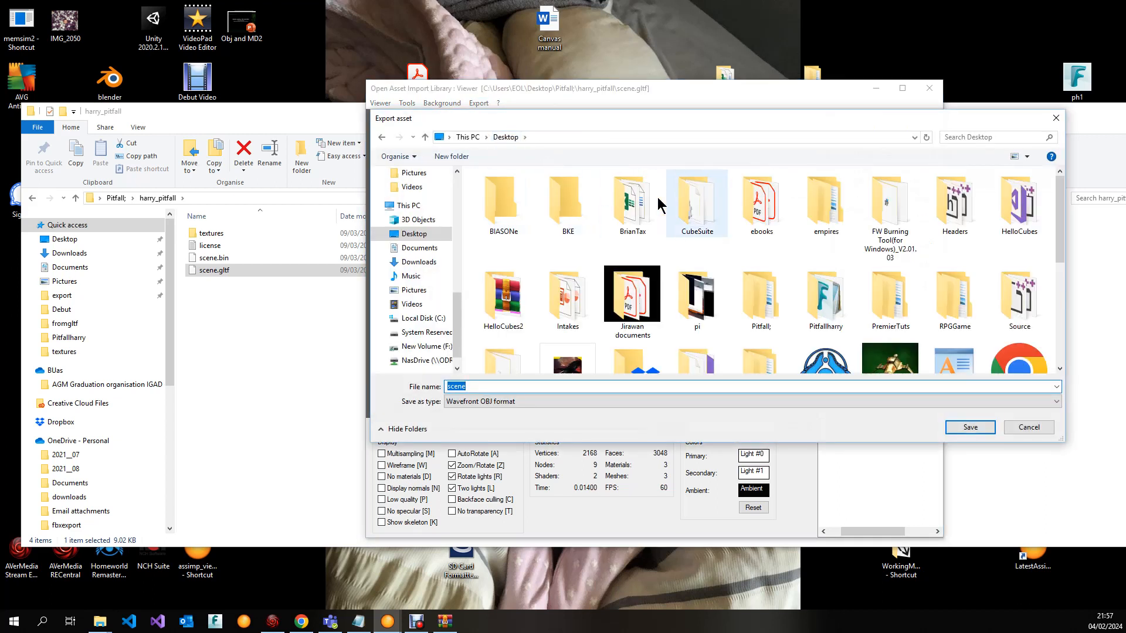
click(564, 136)
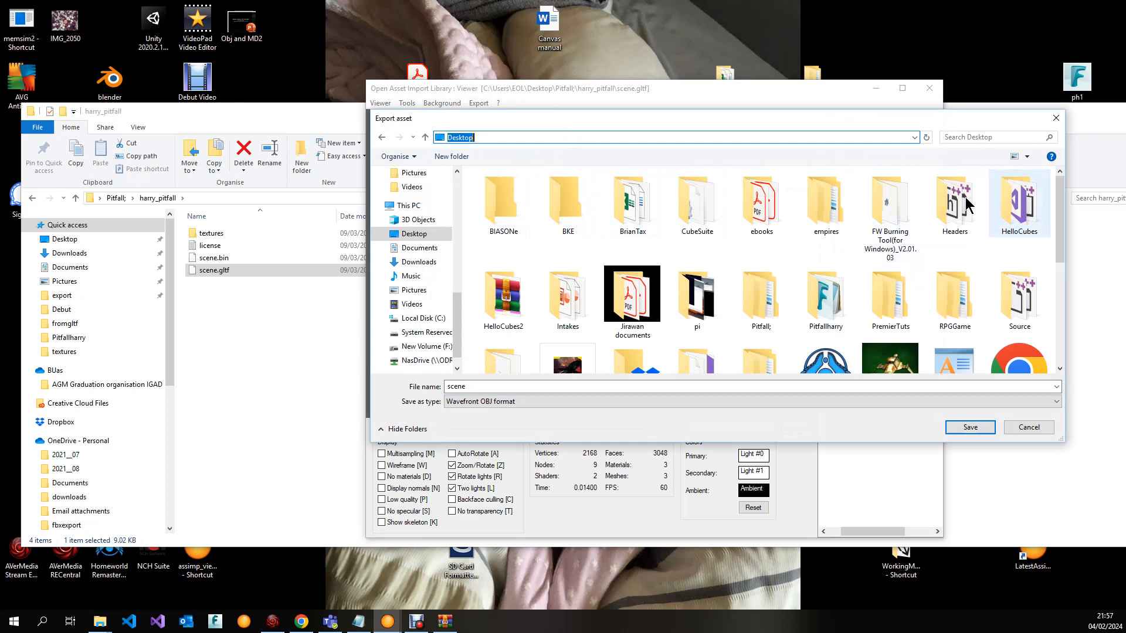
double_click(762, 311)
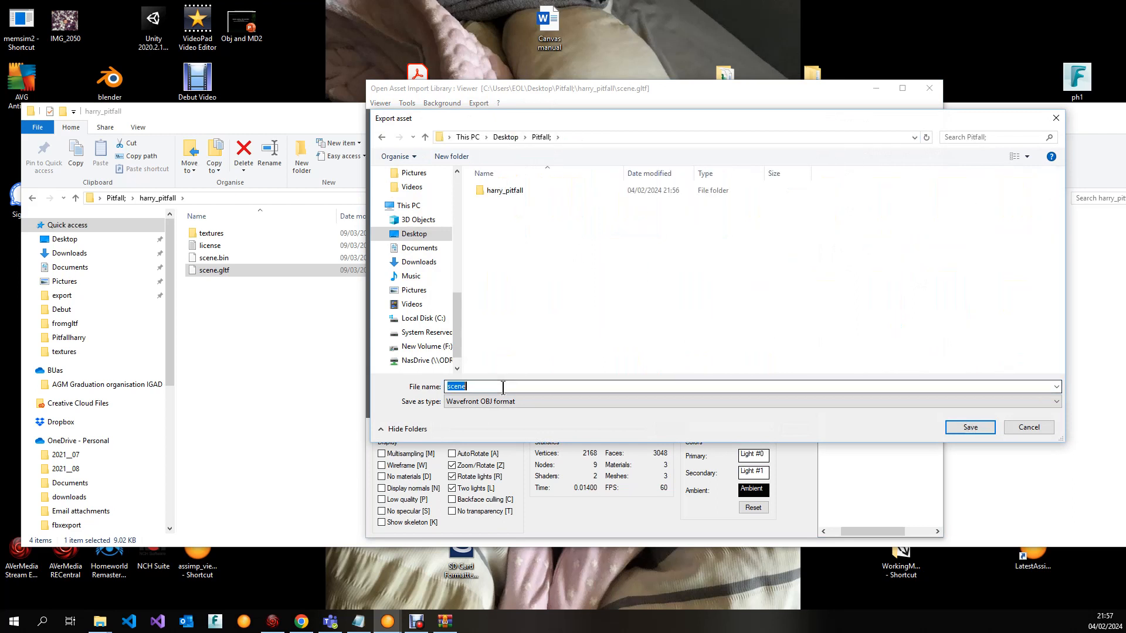
text(H)
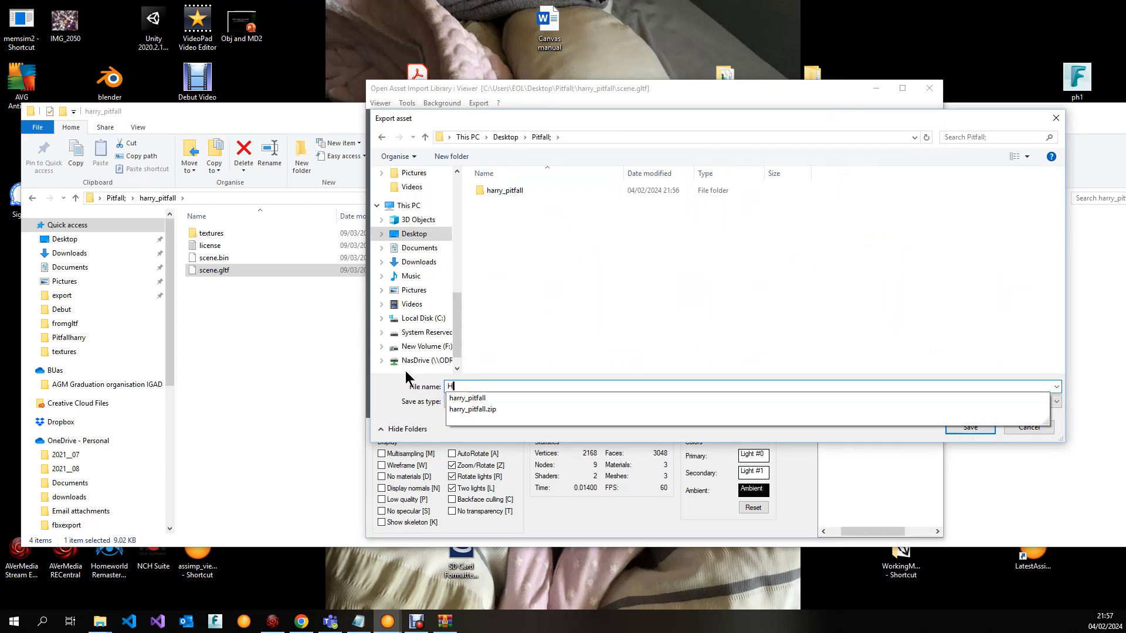
text(arryObj)
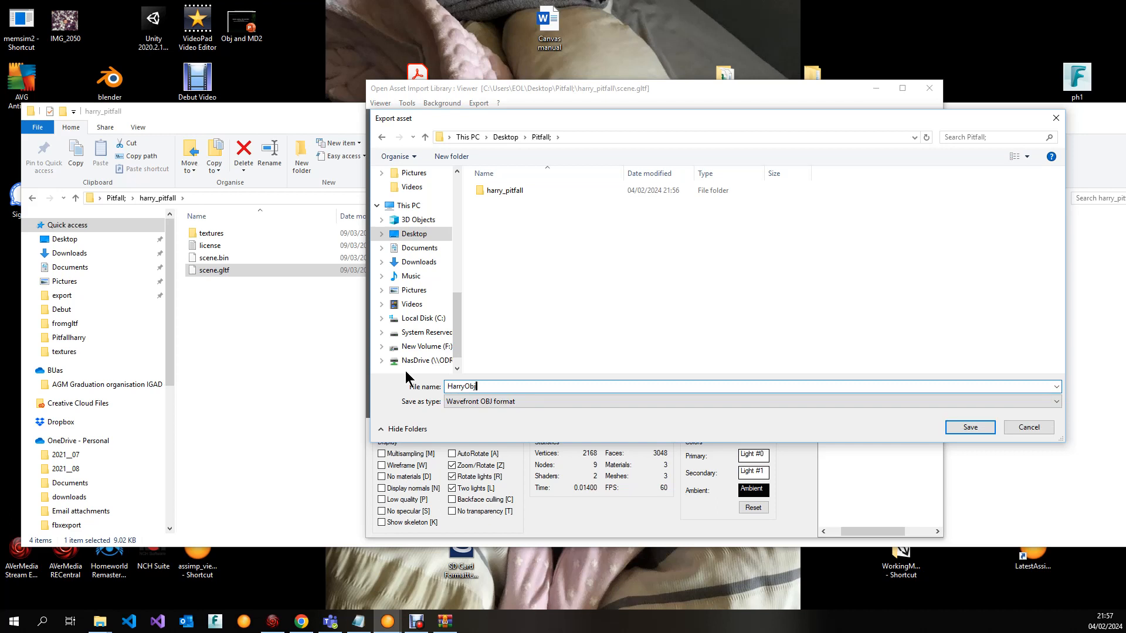
click(979, 423)
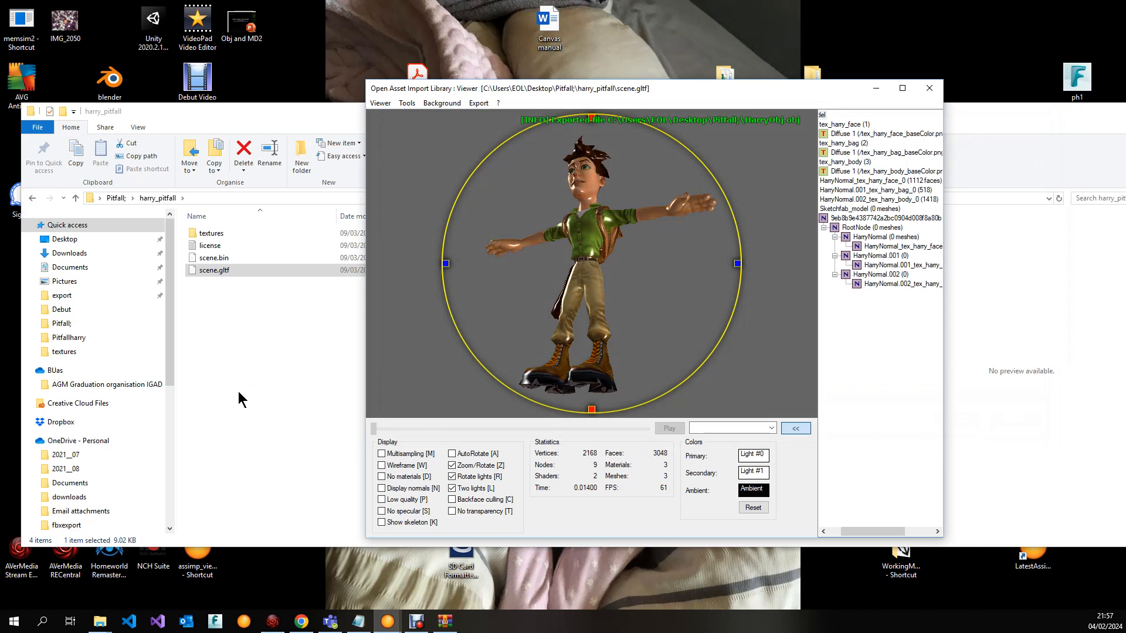
- Go to the Pitfall; folder in File Explorer and open the exported HarryObj MTL file in Notepad
click(239, 362)
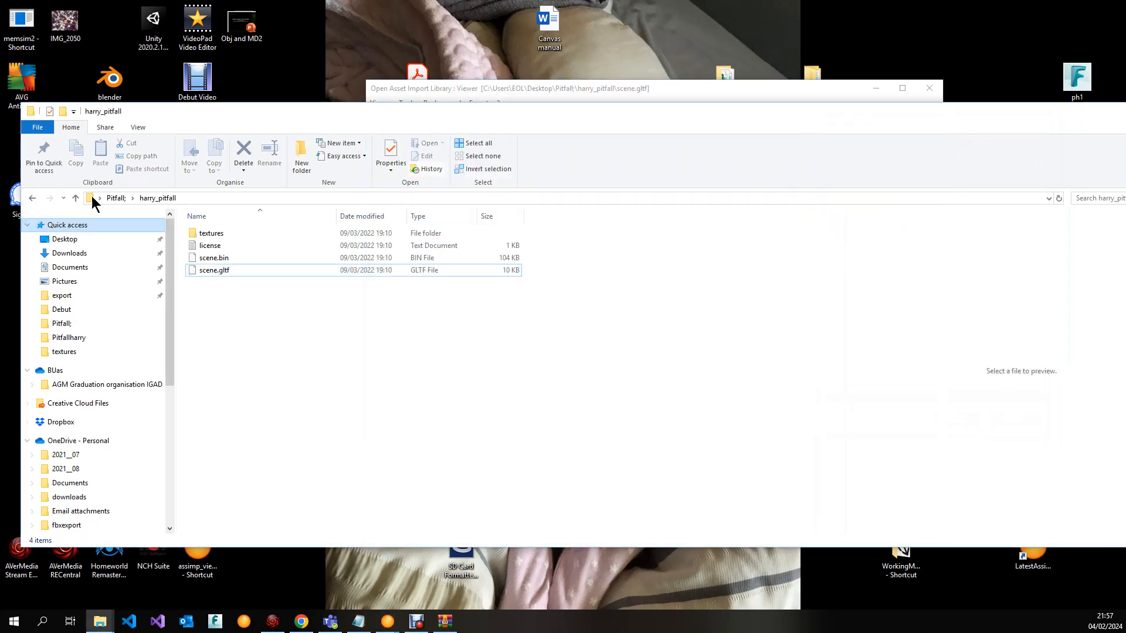
click(113, 198)
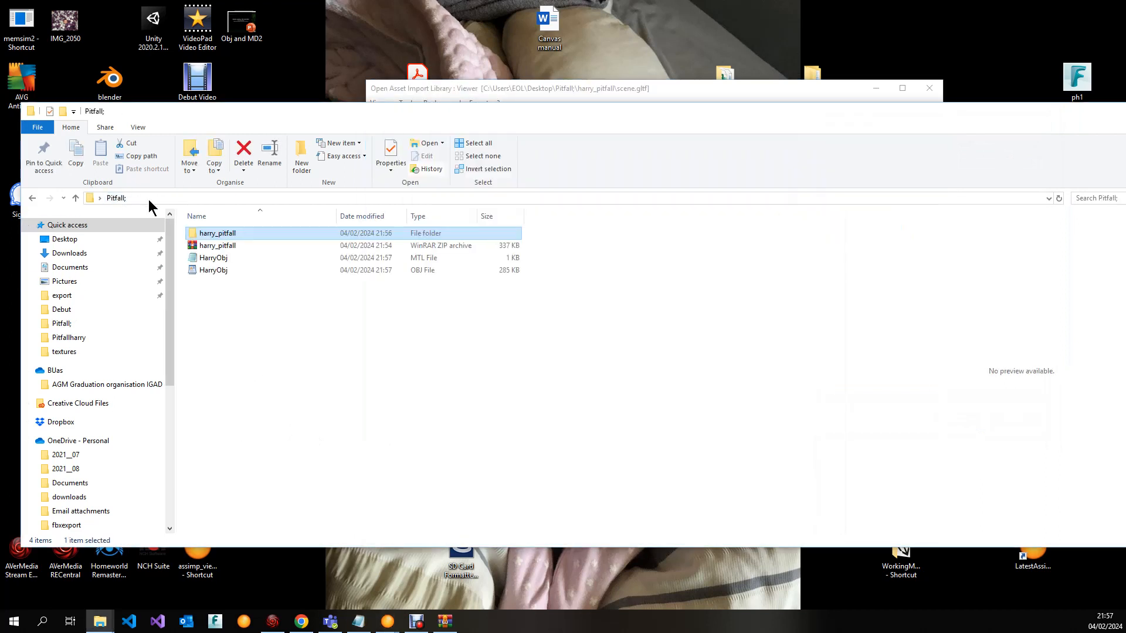
click(261, 326)
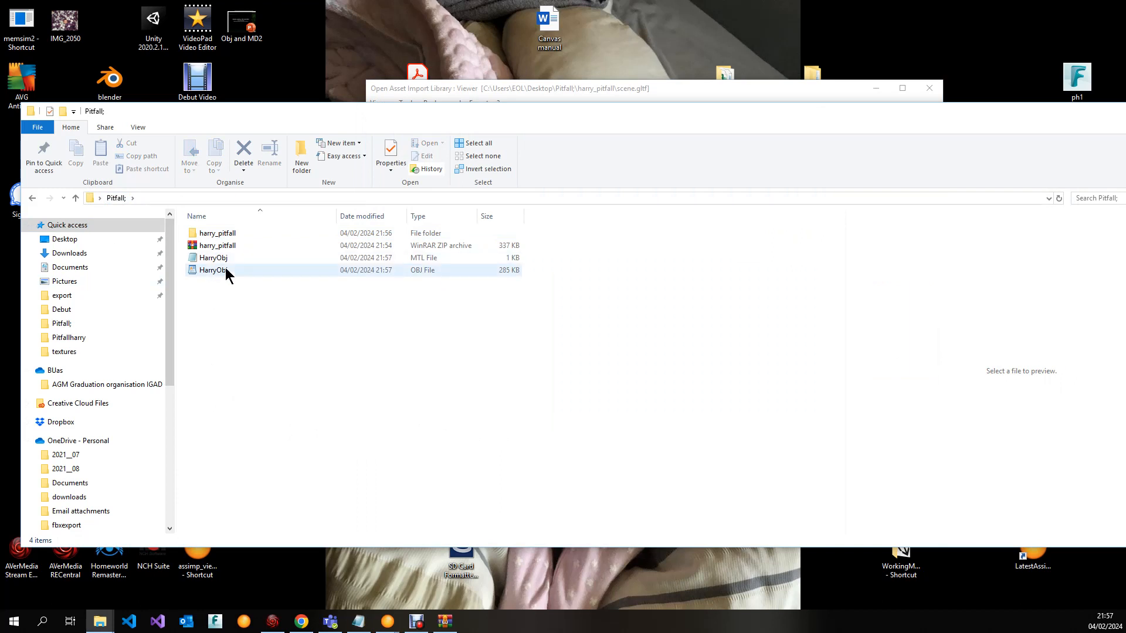
click(222, 259)
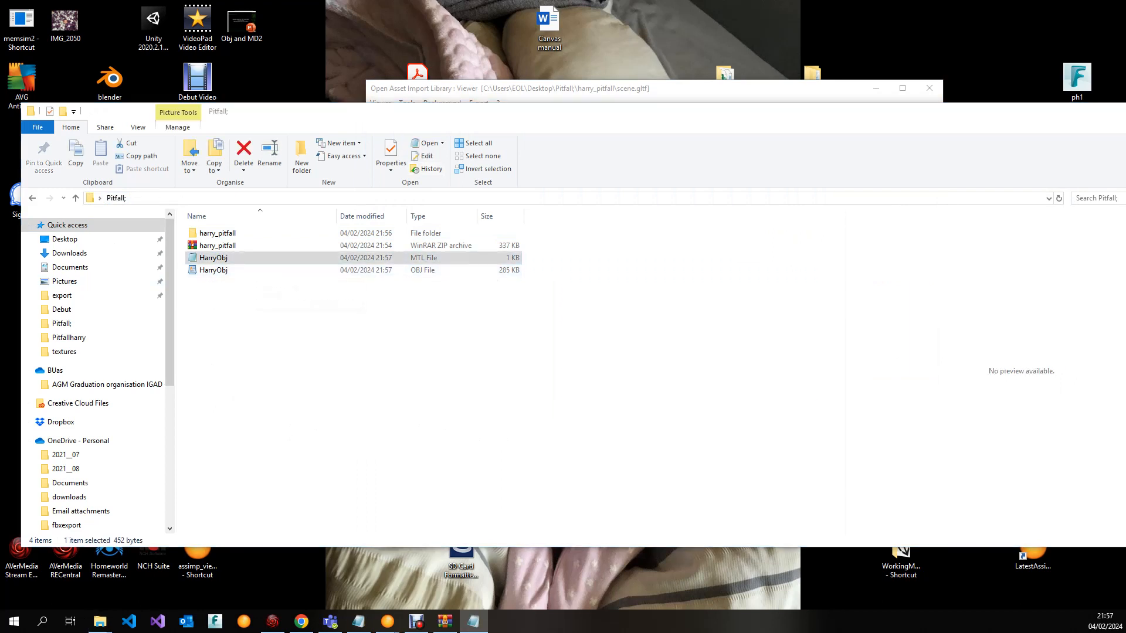
key(Return)
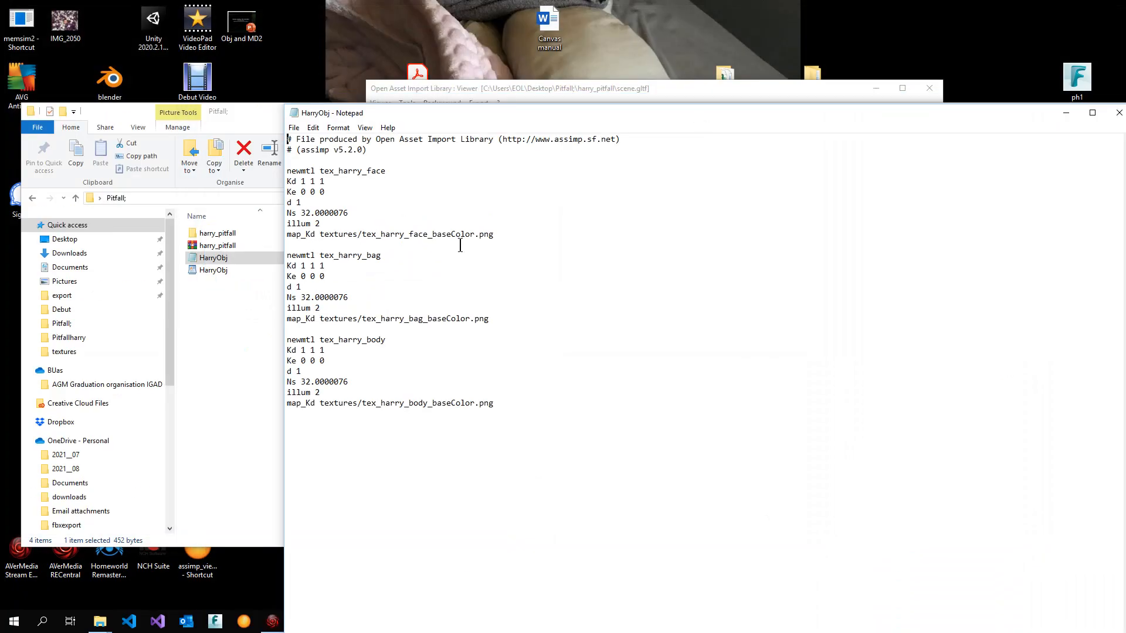
- Open the textures folder inside harry_pitfall and compare its images with the texture paths in the material file
double_click(223, 233)
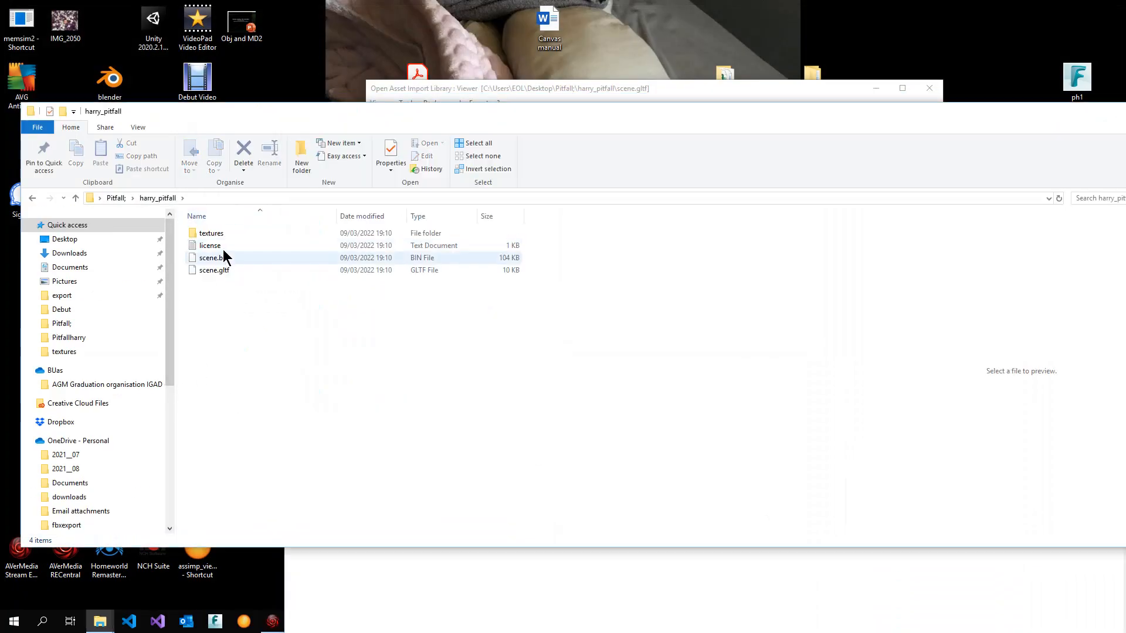
double_click(223, 232)
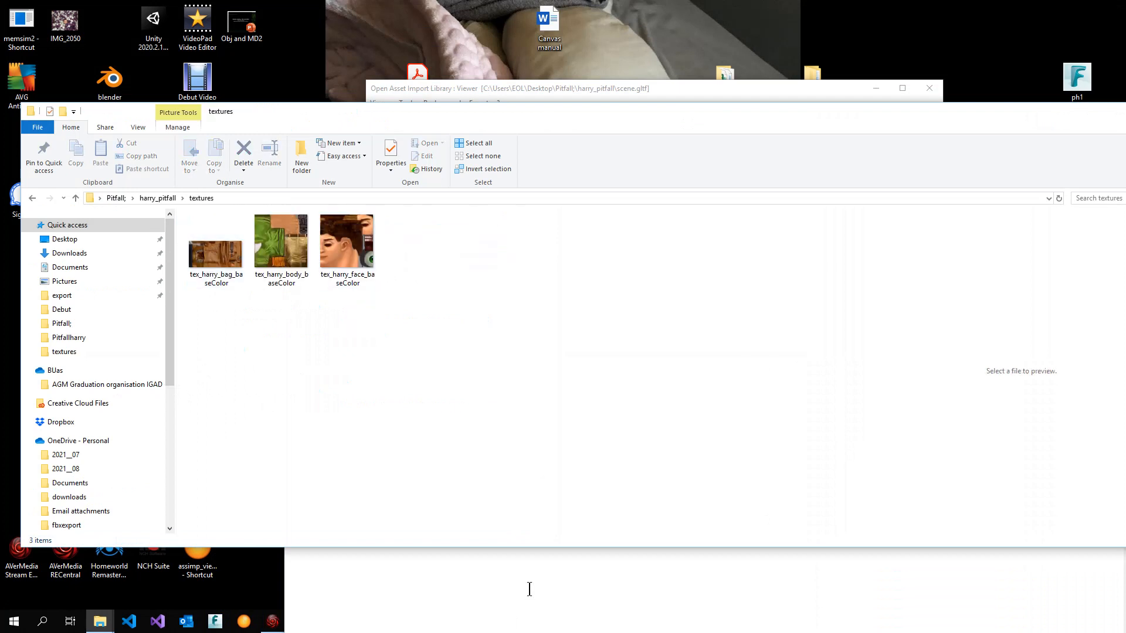
click(542, 569)
click(186, 324)
- Copy the textures folder from harry_pitfall into the Pitfall; folder beside the HarryObj files
click(153, 198)
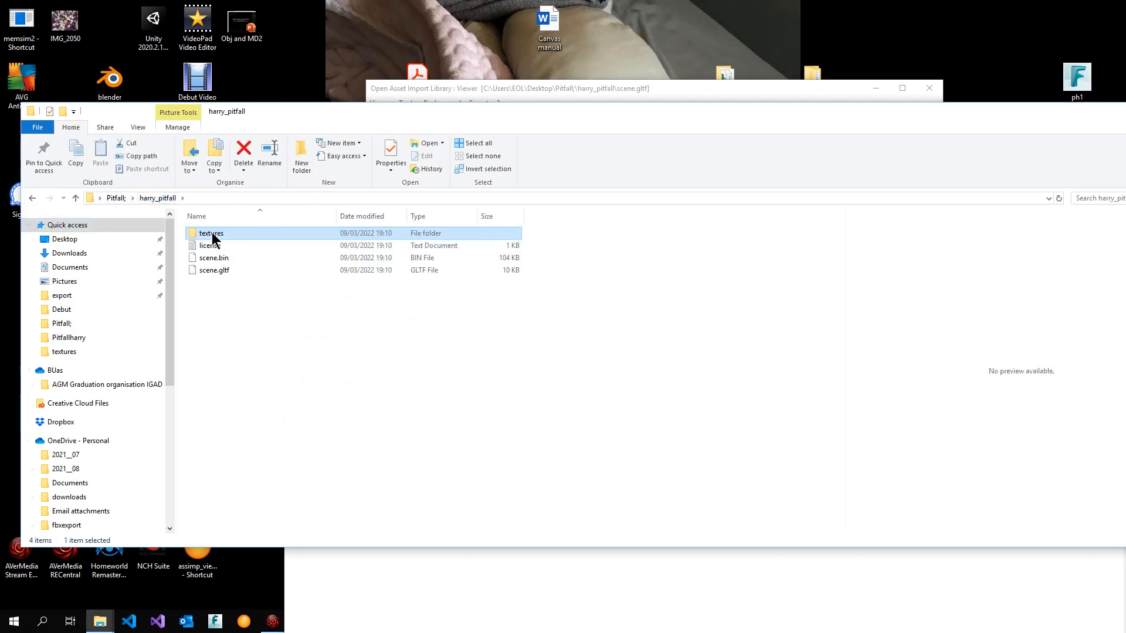
right_click(214, 237)
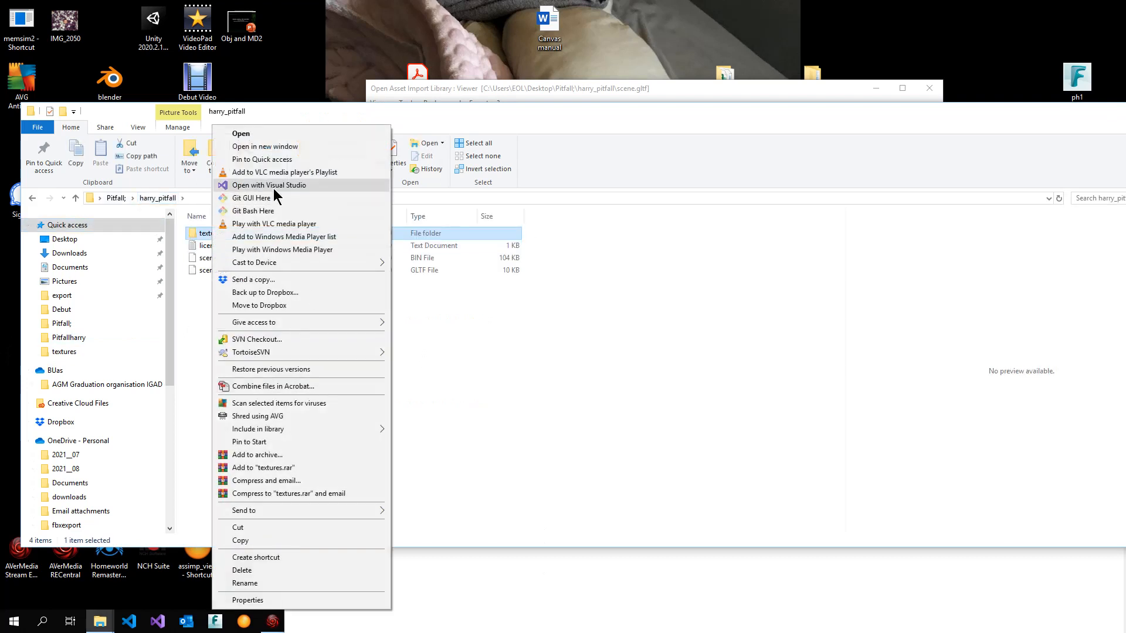
click(260, 539)
click(115, 198)
right_click(227, 327)
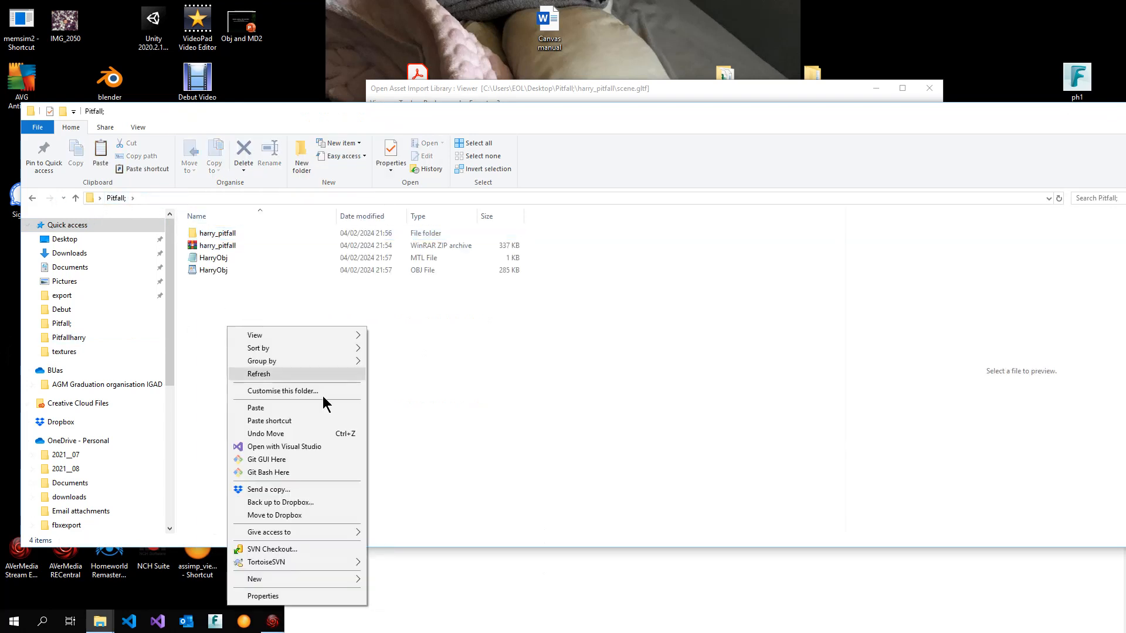
mouse_move(283, 564)
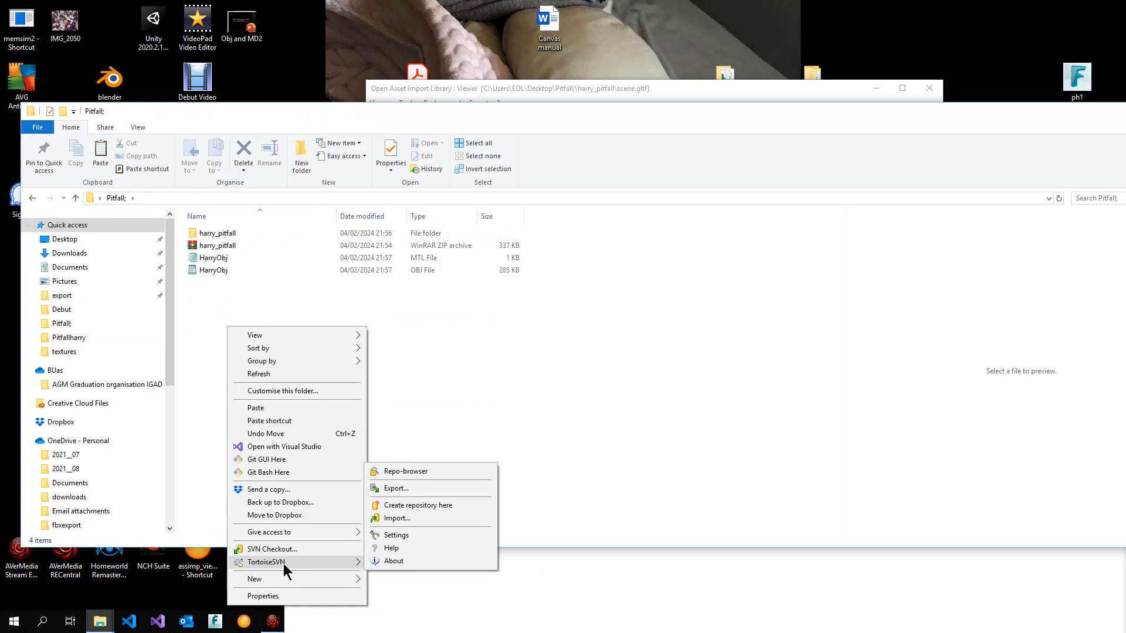
click(261, 410)
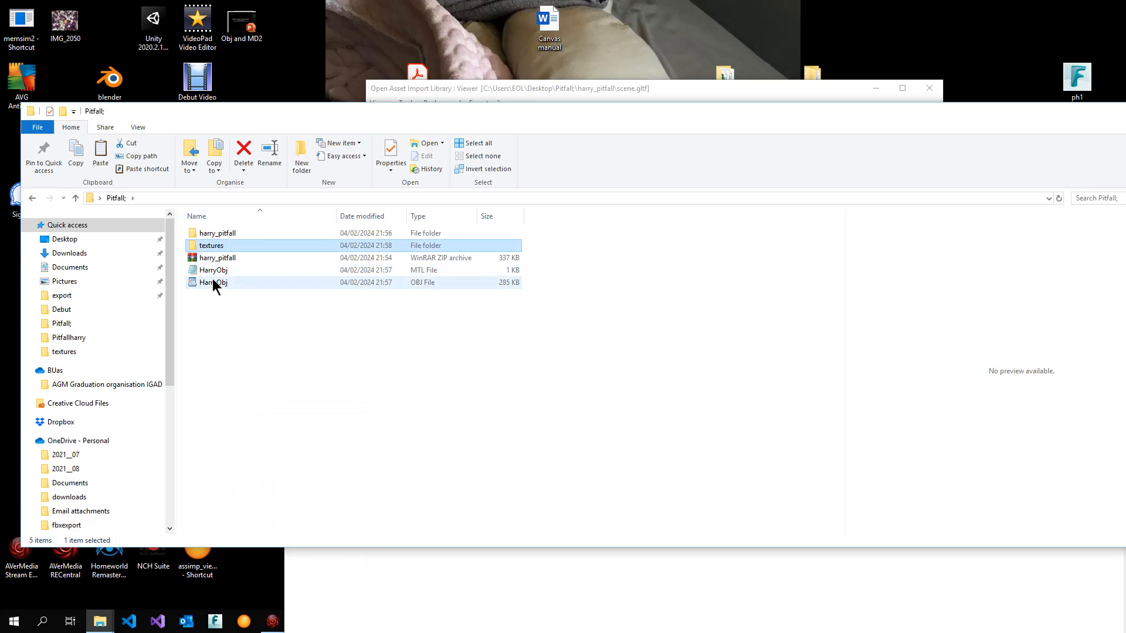
click(222, 339)
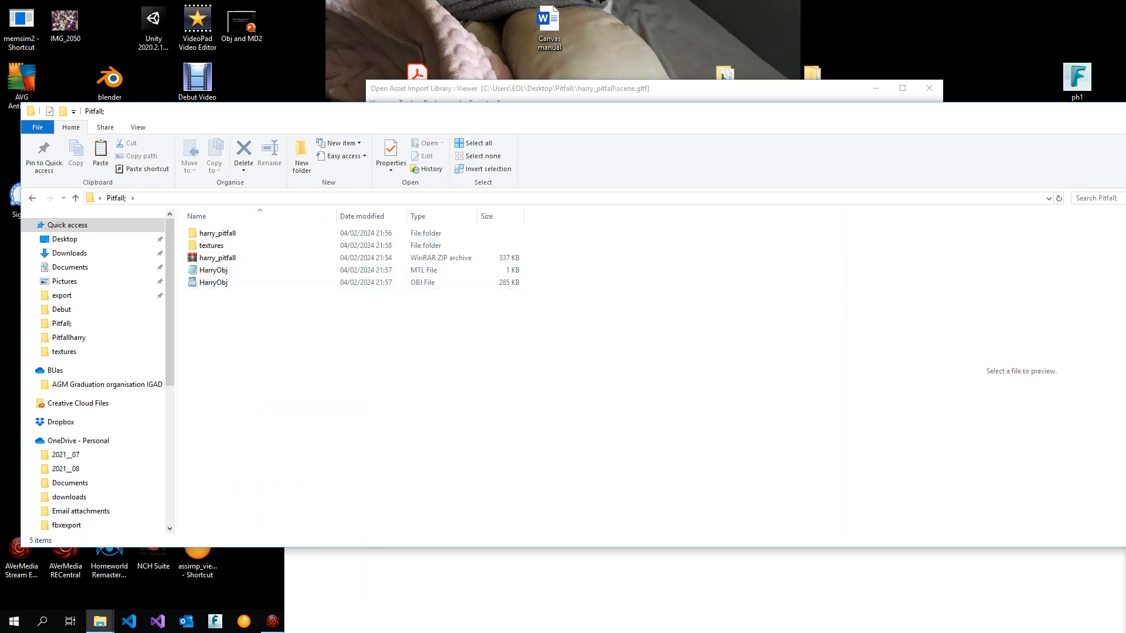
- Review the map_Kd texture paths in the HarryObj material file and close it
click(751, 576)
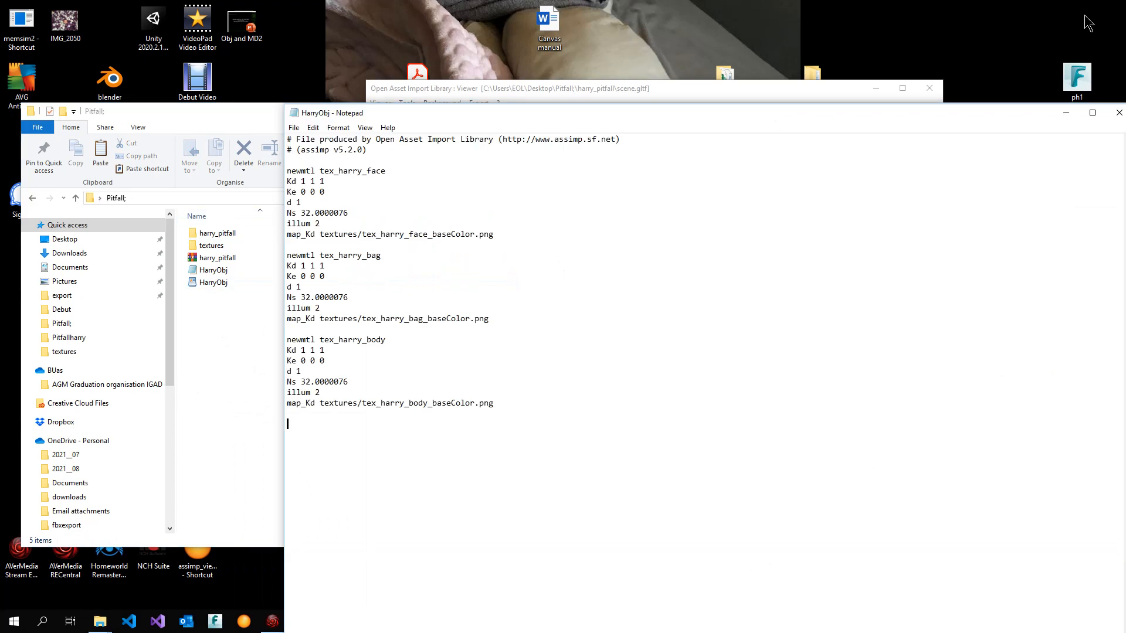
drag(992, 117, 778, 118)
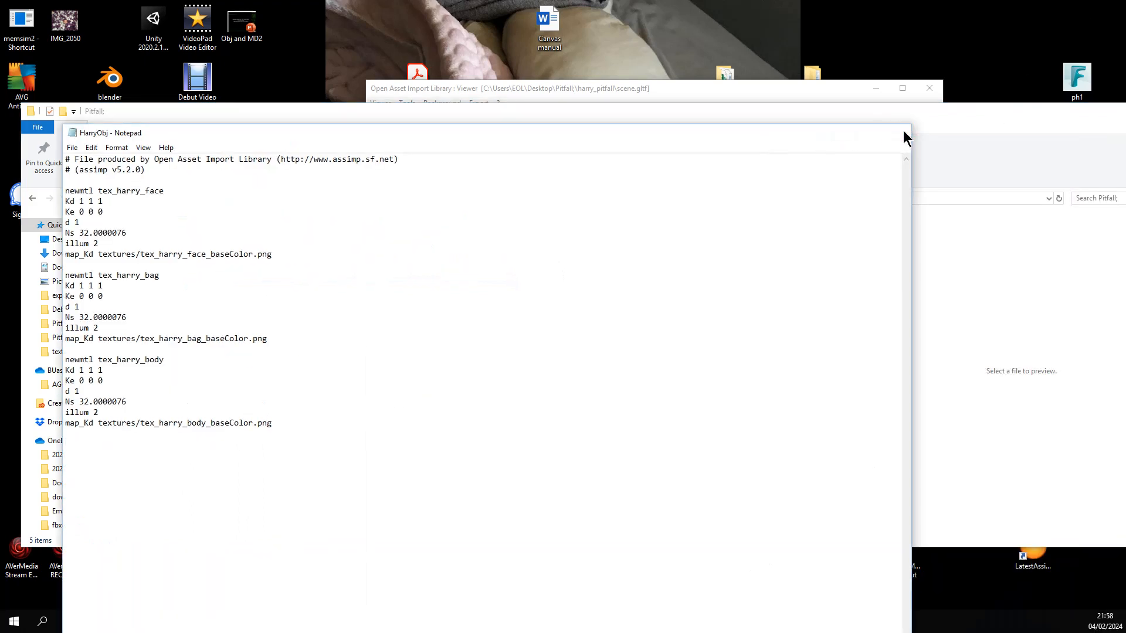
click(899, 129)
- Load the exported HarryObj.obj into a new Open Asset Import Library viewer to check its textures, and close that viewer
drag(212, 271, 1034, 558)
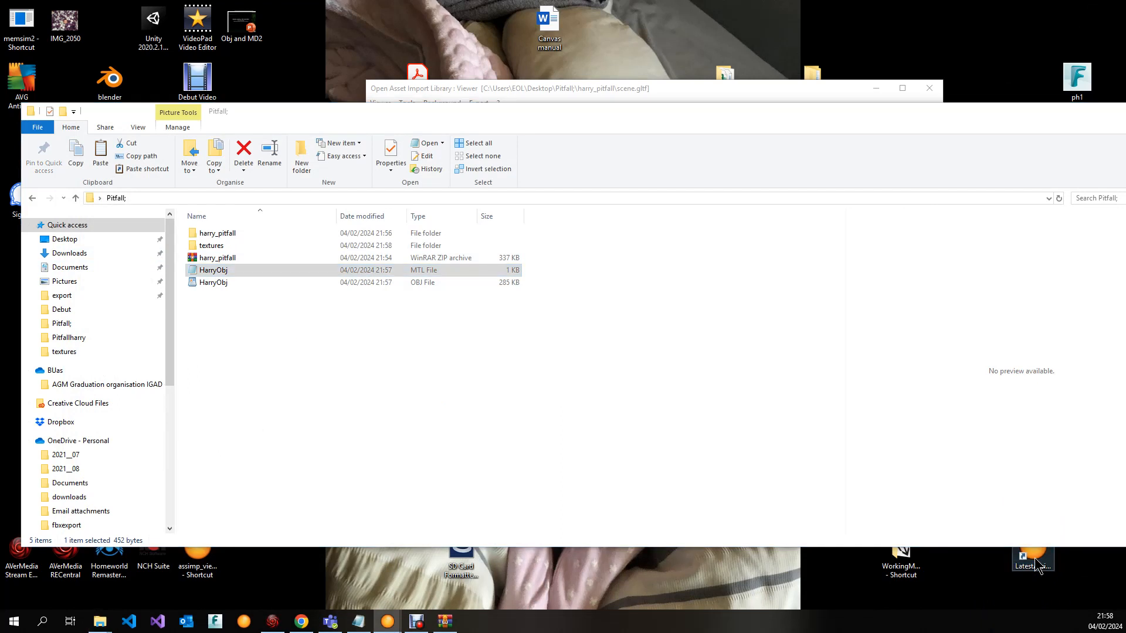
drag(798, 605, 818, 129)
drag(201, 280, 645, 382)
drag(935, 343, 619, 358)
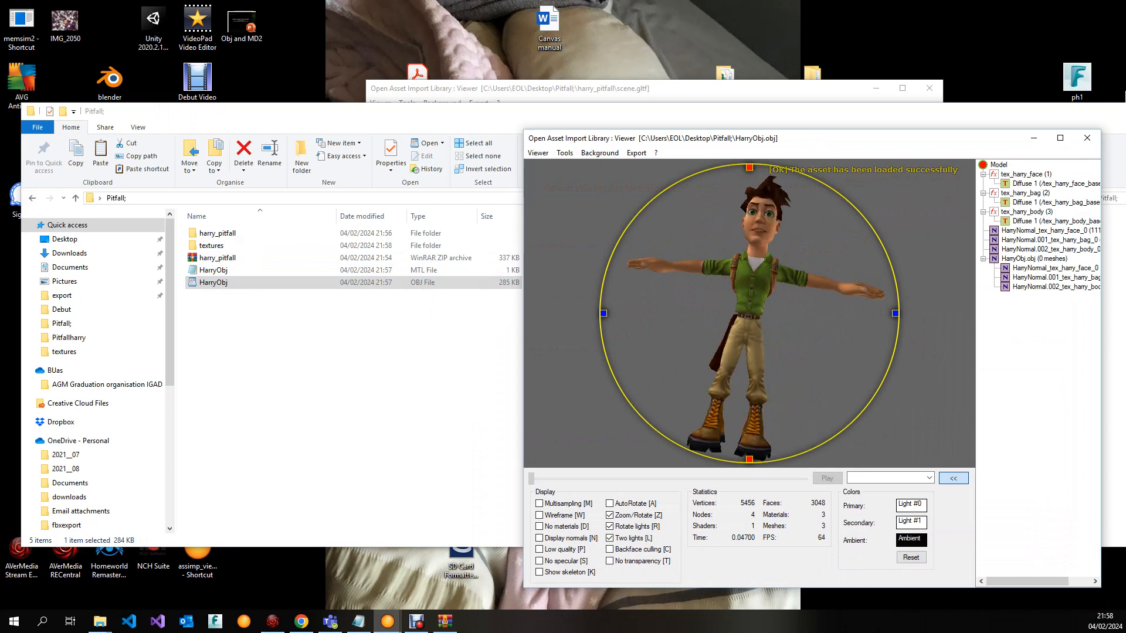
click(1087, 139)
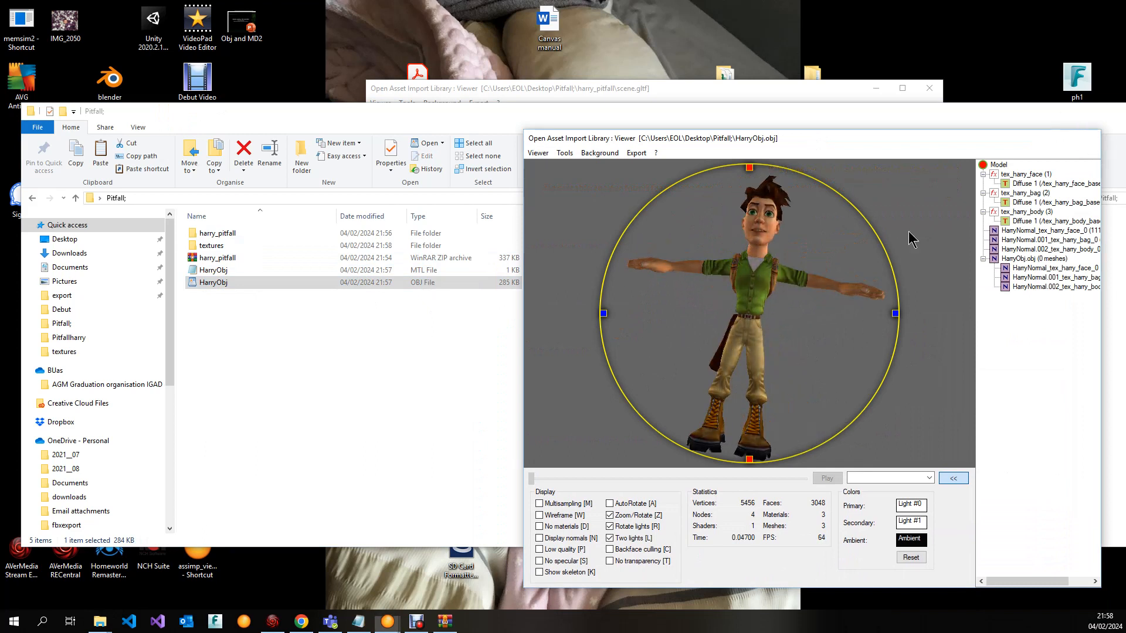
- Compress the textures folder and the HarryObj MTL and OBJ files into a ZIP archive named Pitfallobj
click(386, 420)
click(205, 284)
ctrl+click(213, 270)
ctrl+click(219, 245)
right_click(219, 244)
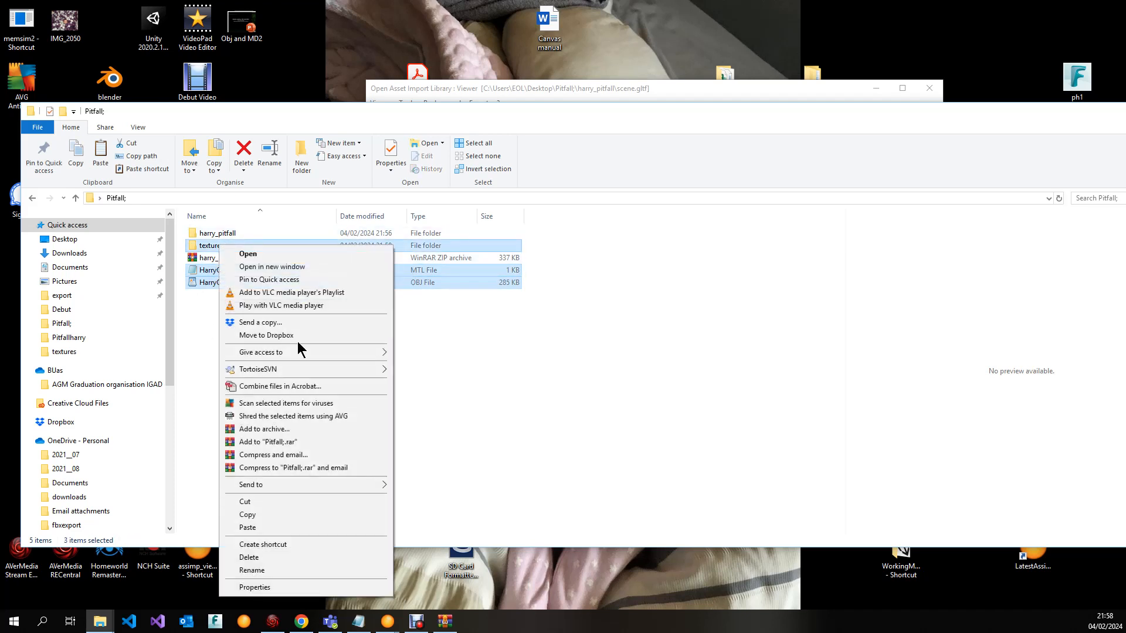
mouse_move(305, 368)
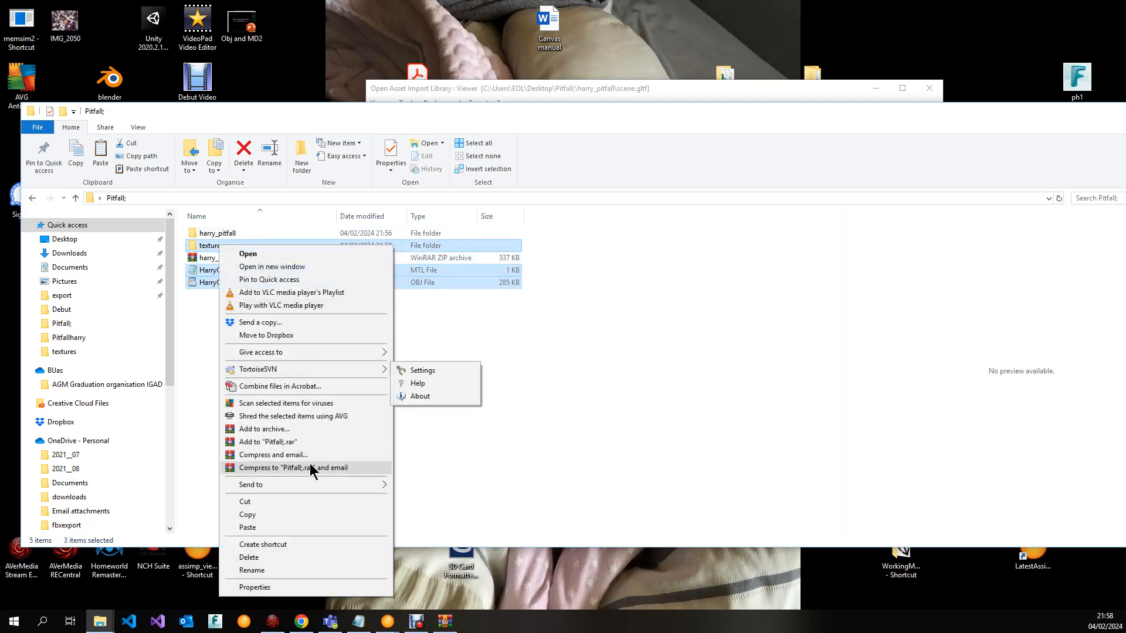
click(291, 430)
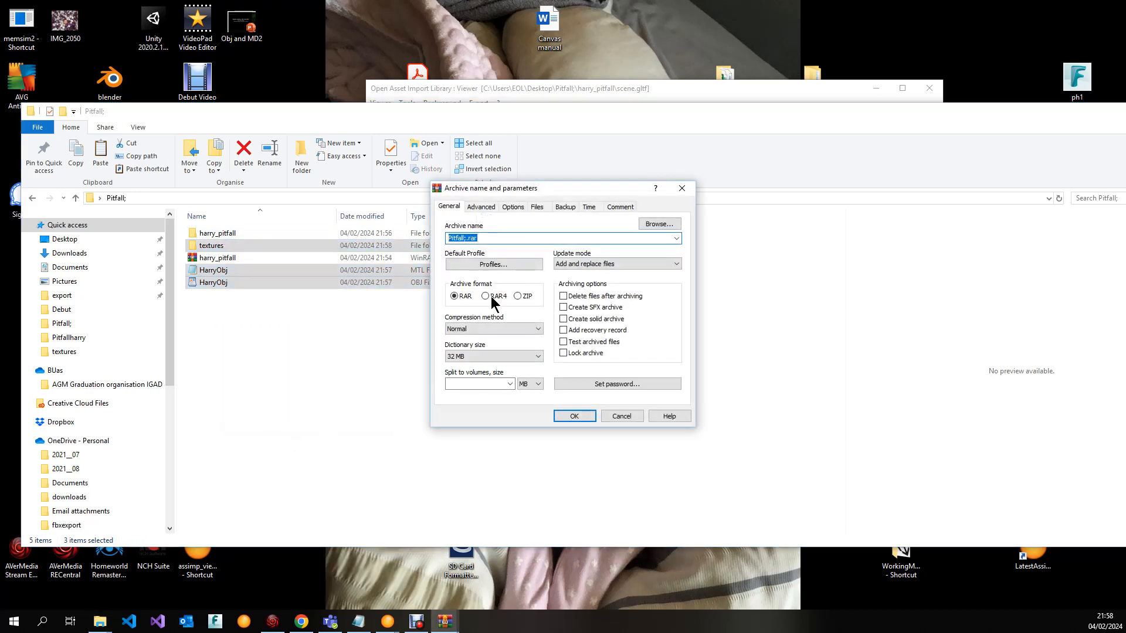
click(516, 296)
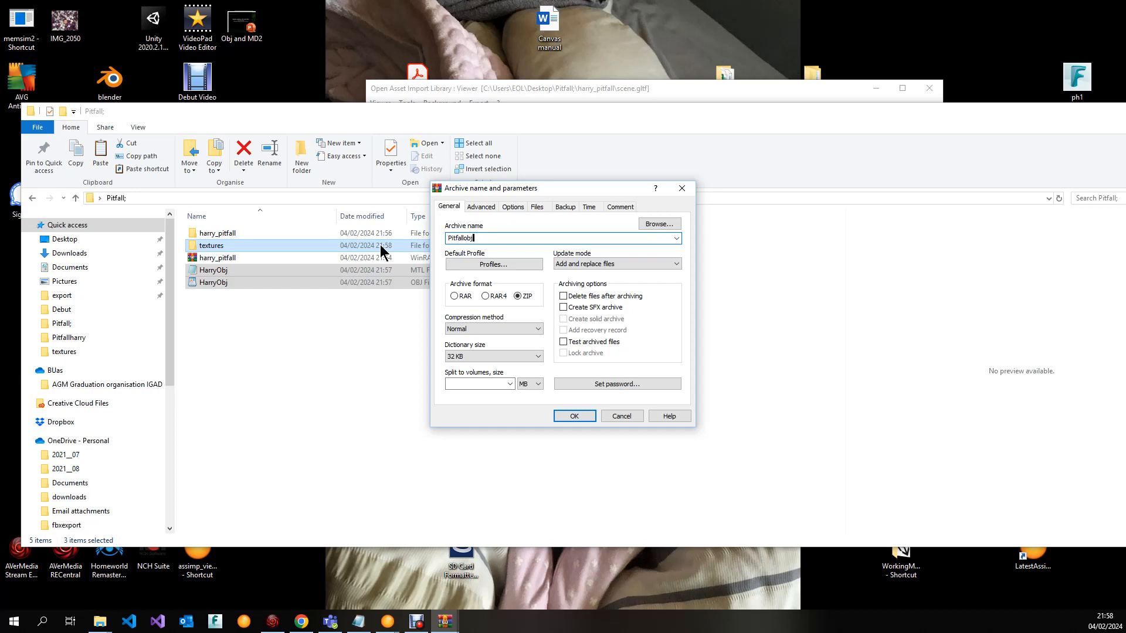
click(572, 415)
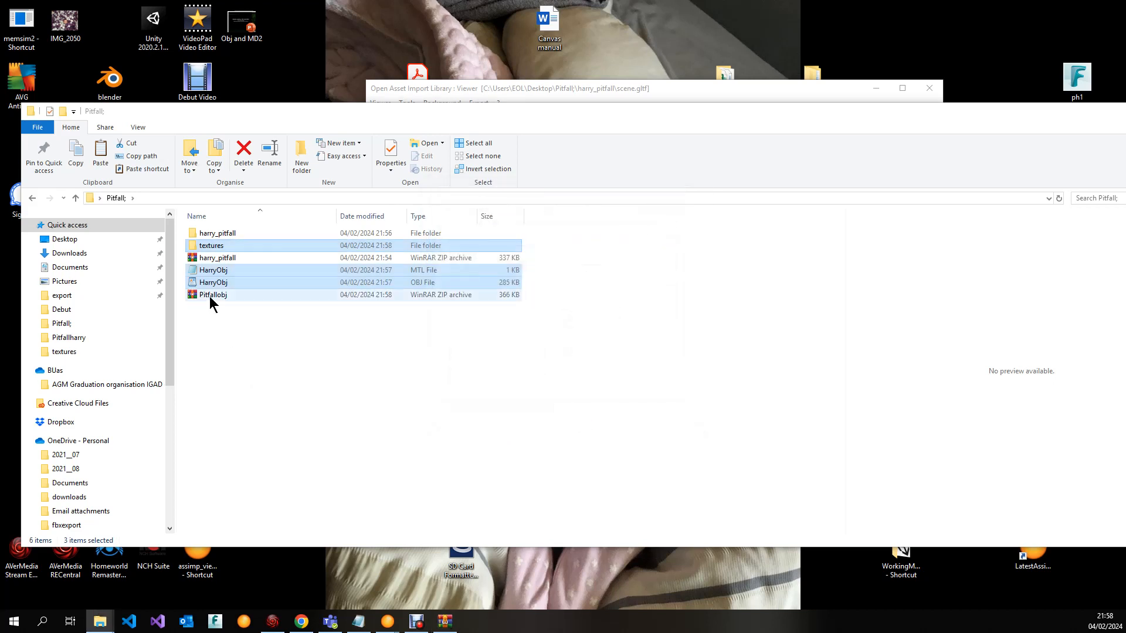
- Switch to Chrome, search the web for mixamo and open the Mixamo site
click(377, 460)
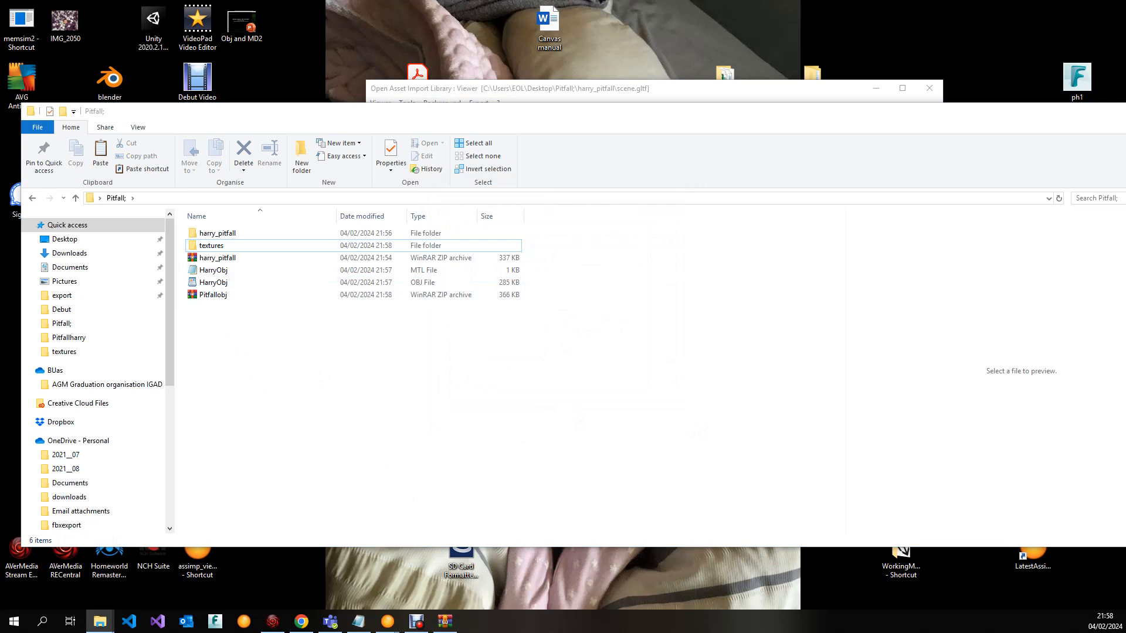
key(alt+Tab)
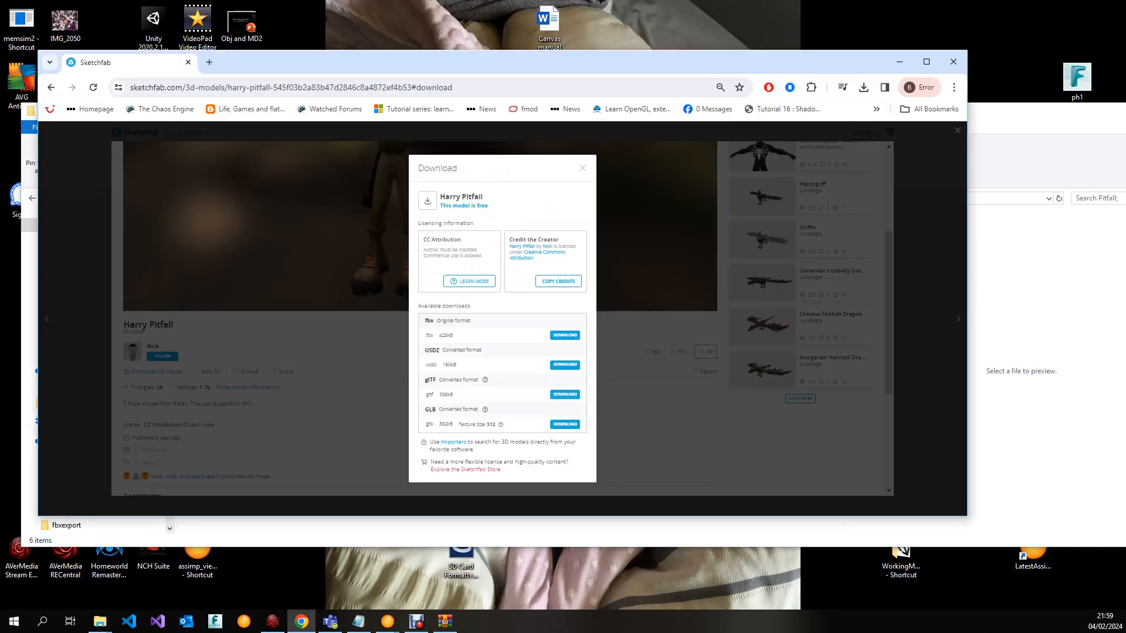
click(258, 87)
text(mixam)
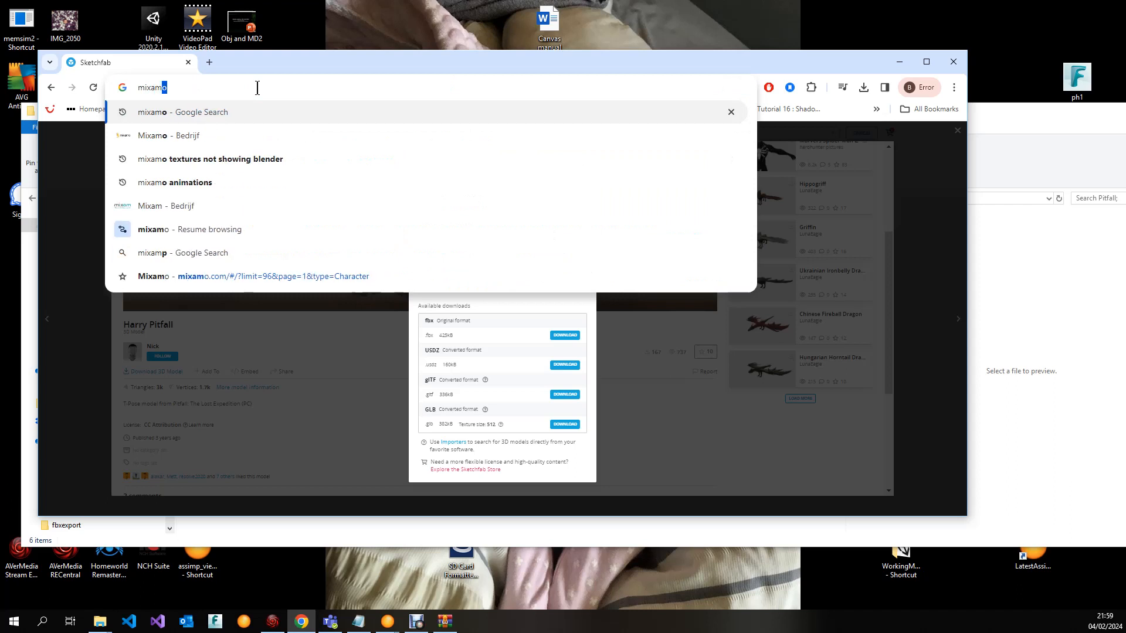
key(Return)
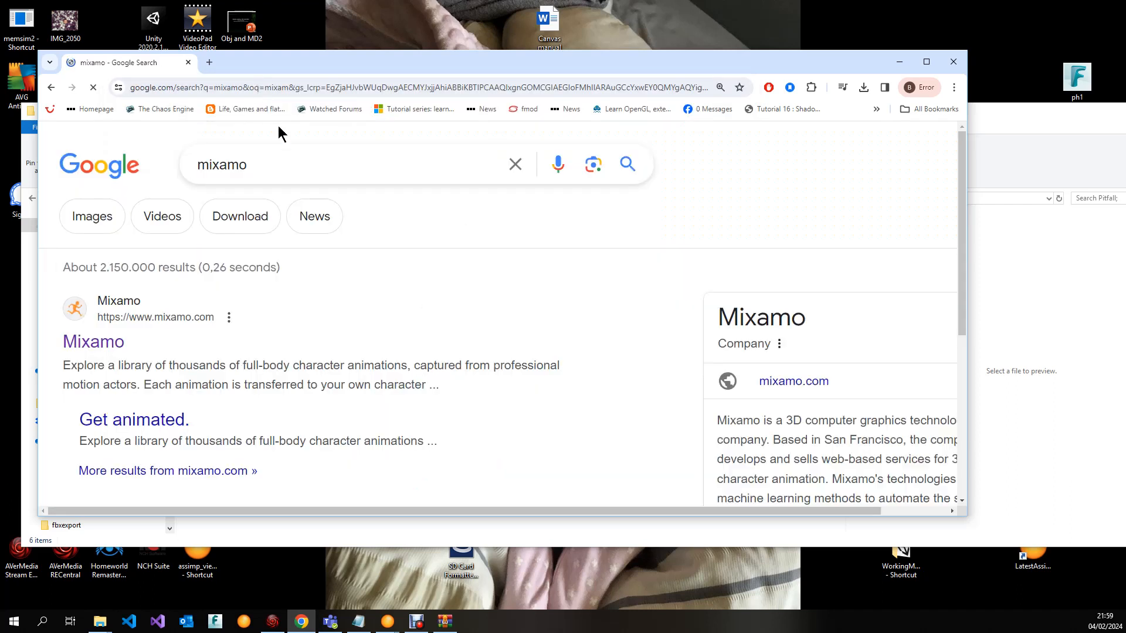
scroll(307, 292, right, 1)
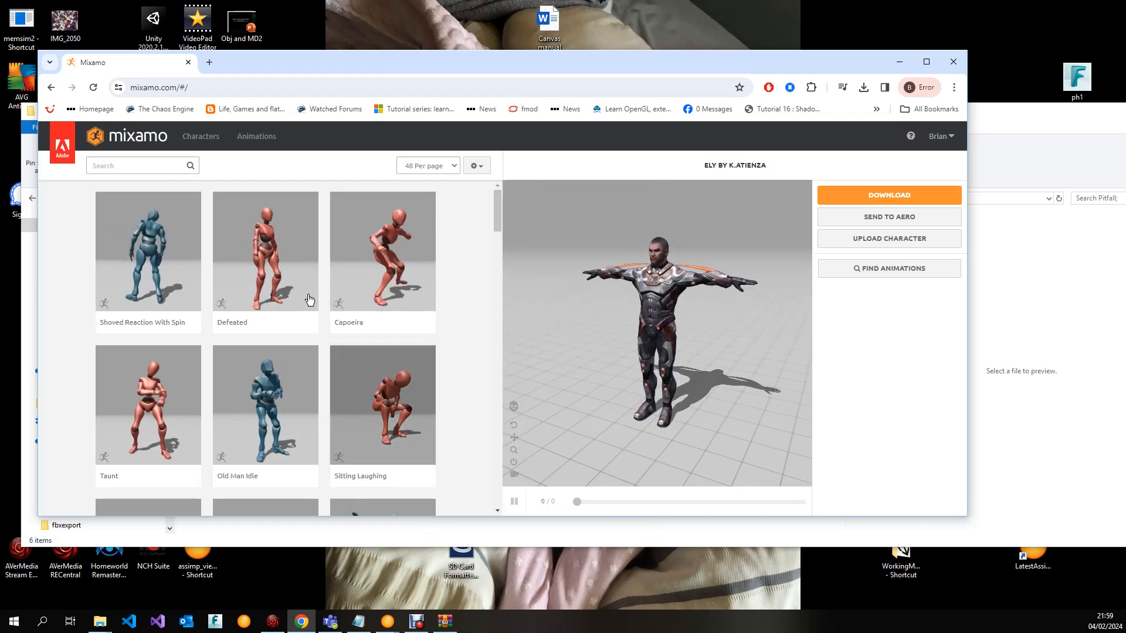
- Preview the Capoeira animation on the default character, and upload the Pitfallobj ZIP archive from the Pitfall; folder as a new character
click(347, 262)
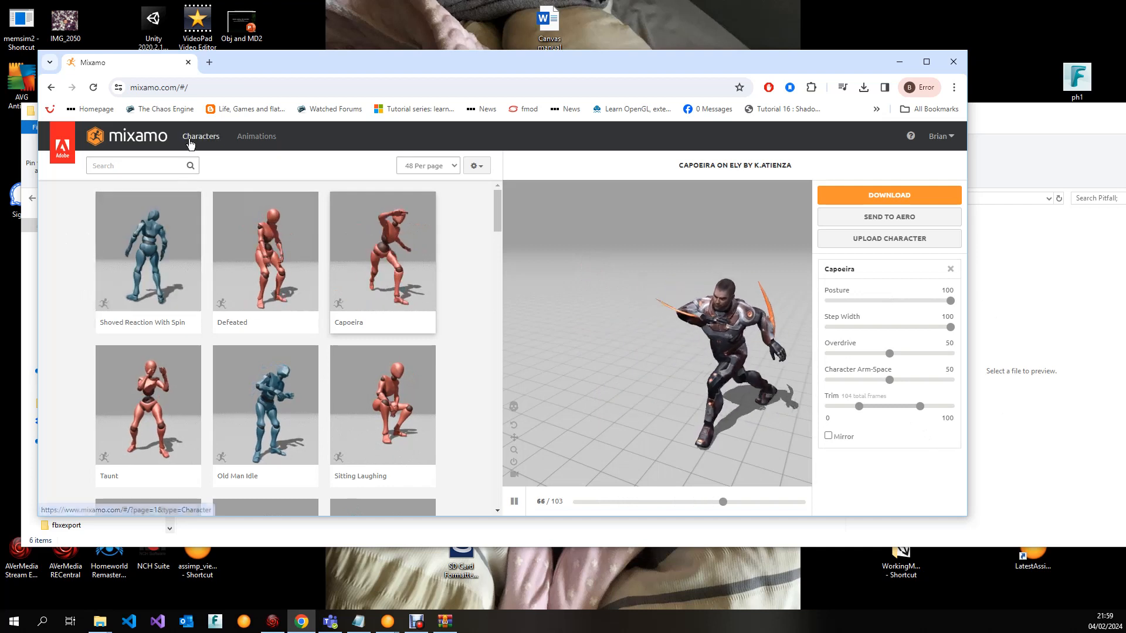
click(257, 136)
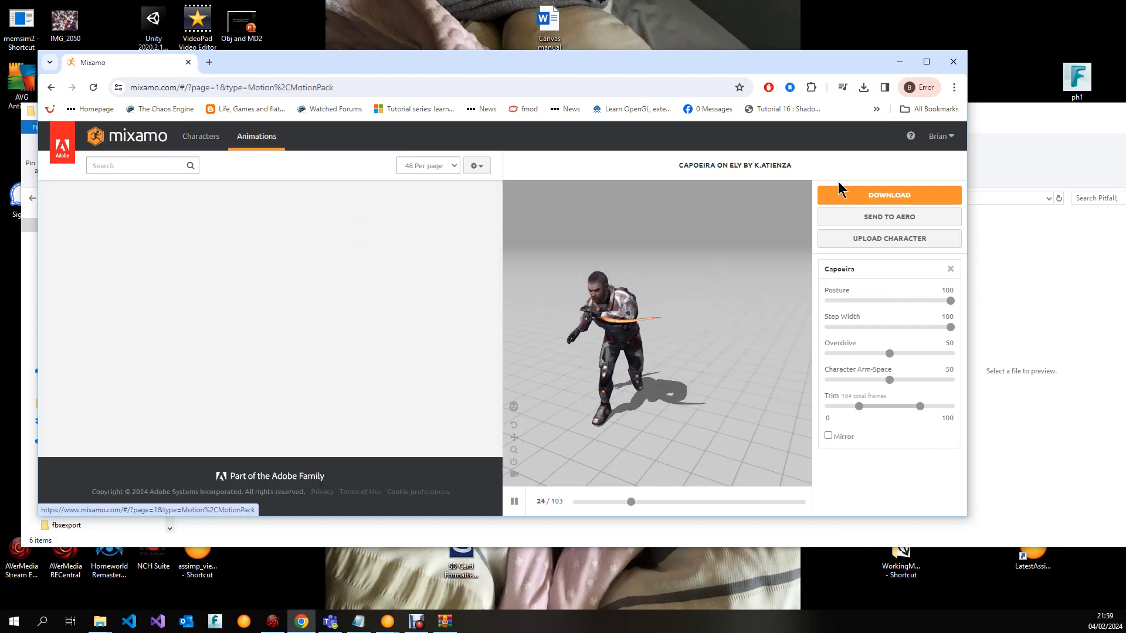
click(906, 239)
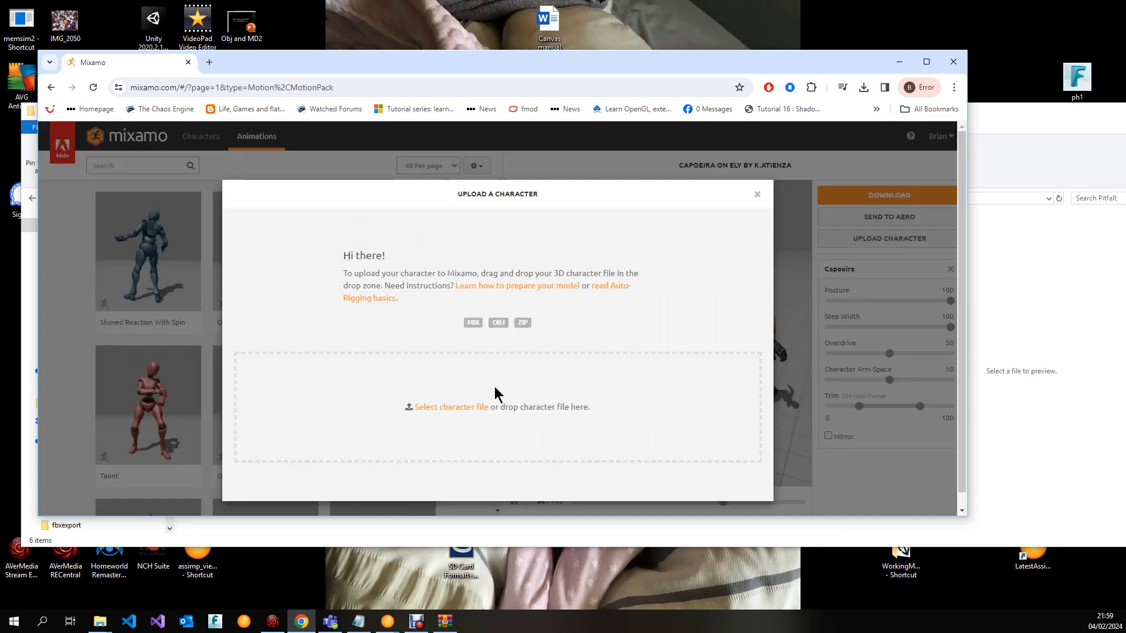
click(998, 120)
drag(612, 125, 734, 632)
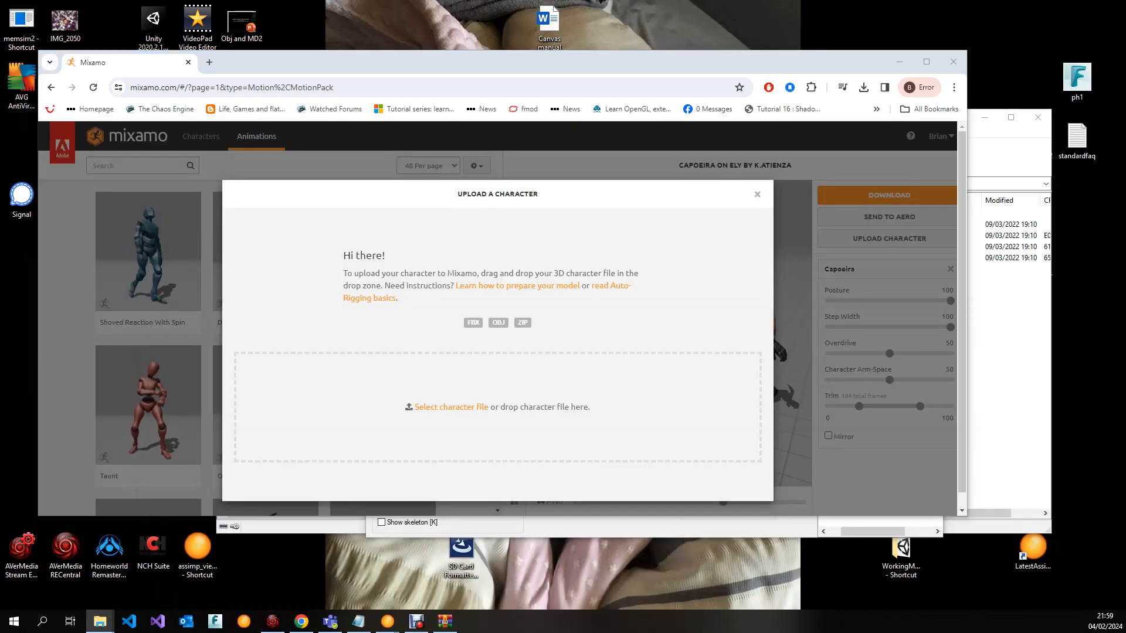
drag(693, 612, 526, 423)
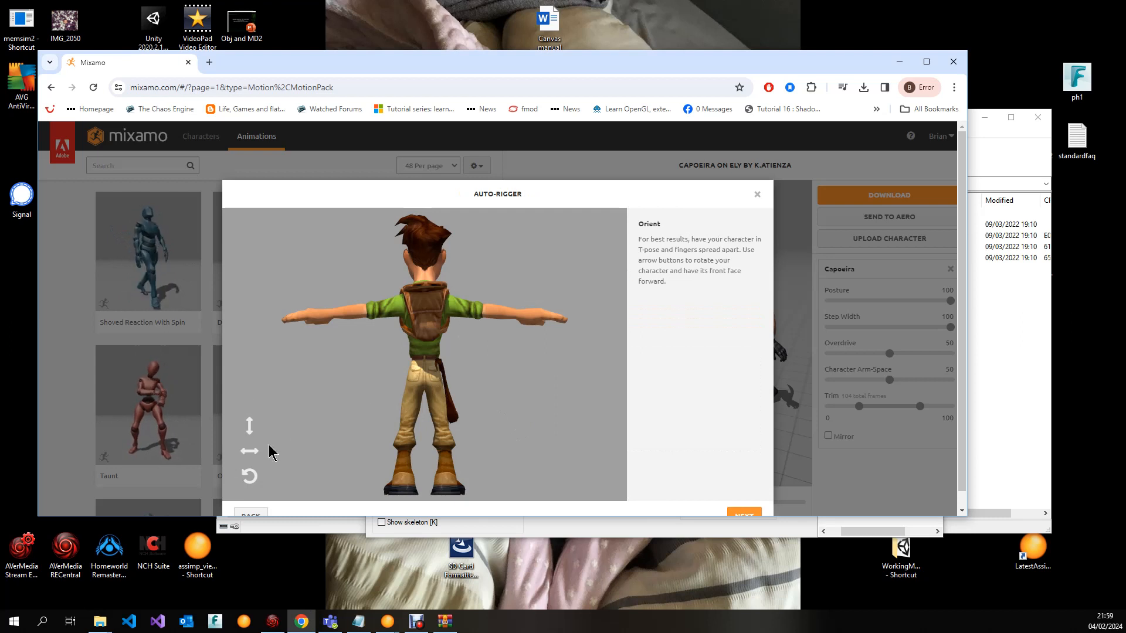
- Rotate the uploaded character on the Y-axis to face forward, maximize the browser window and confirm the orientation
click(248, 451)
click(248, 451)
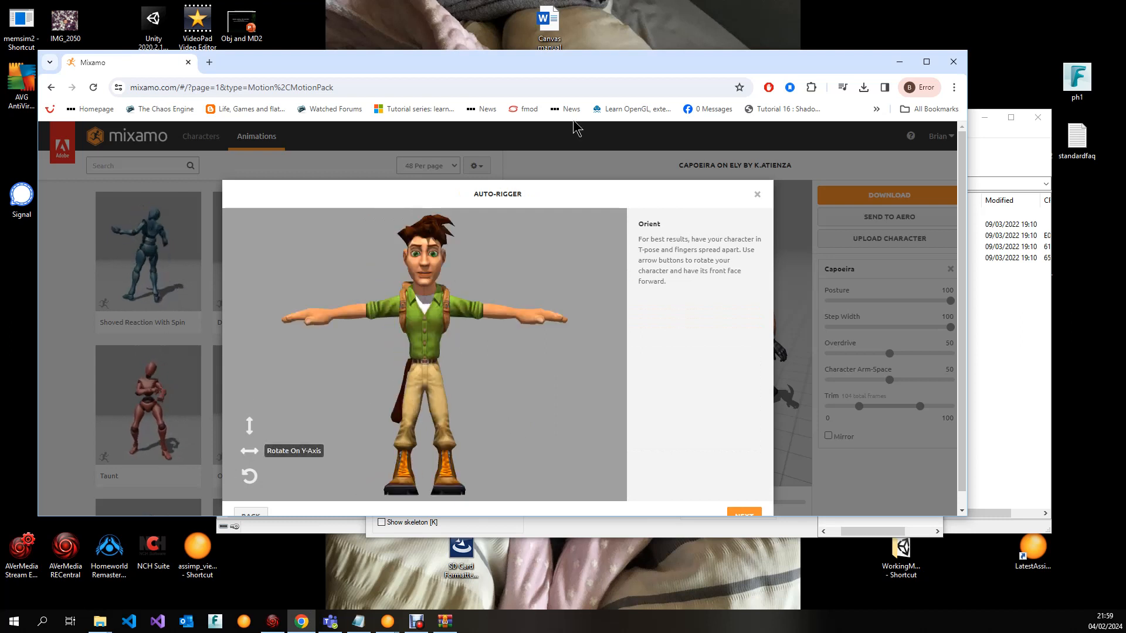
drag(646, 63, 622, 1)
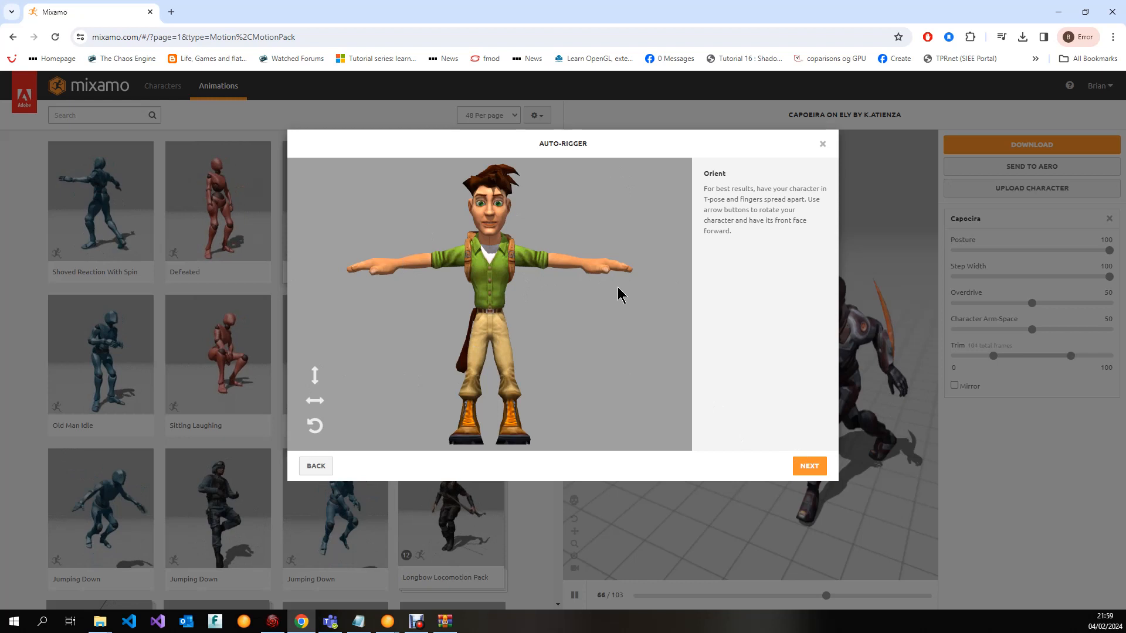
click(810, 466)
- Place the chin, wrist, elbow, knee and groin markers on the matching parts of the character's body
mouse_move(352, 305)
mouse_down()
mouse_move(489, 254)
mouse_move(492, 233)
mouse_up()
drag(354, 335, 396, 263)
mouse_move(352, 363)
mouse_down()
mouse_move(427, 247)
mouse_move(431, 260)
mouse_up()
drag(351, 393, 471, 375)
drag(351, 422, 489, 327)
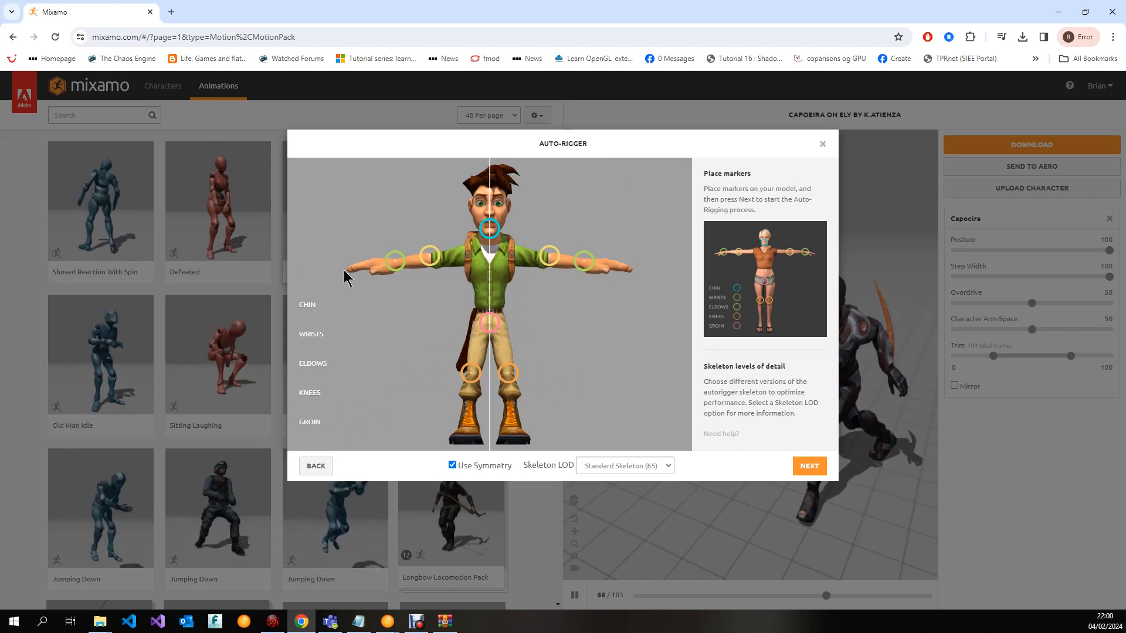
- Set the Skeleton LOD to No Fingers (25), run the auto-rigging and accept the rigged character
click(669, 467)
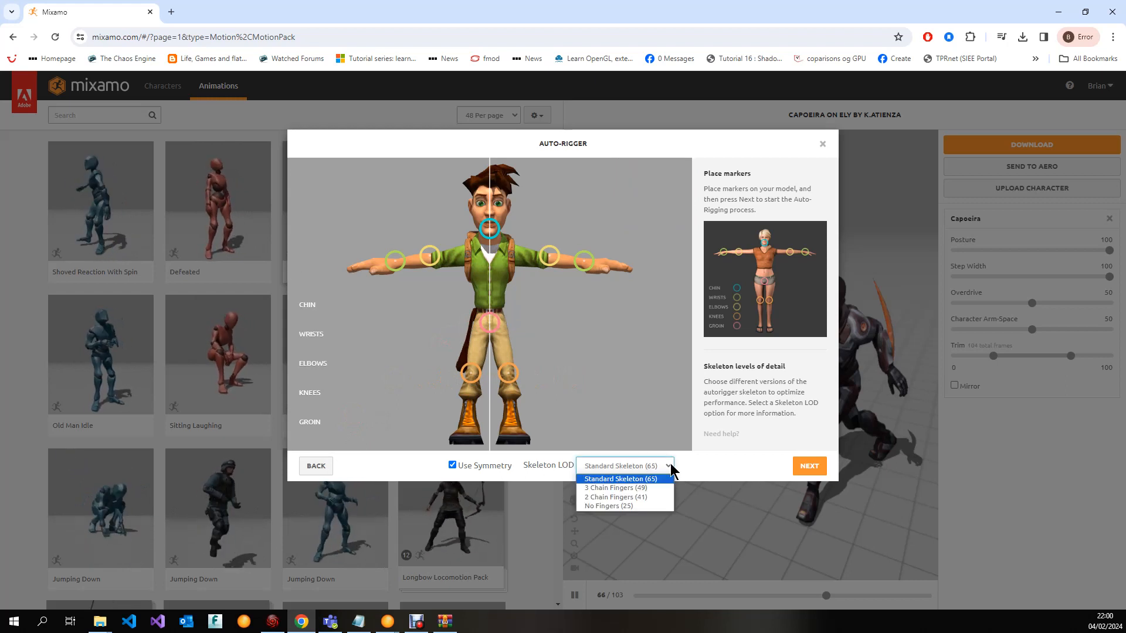
click(627, 509)
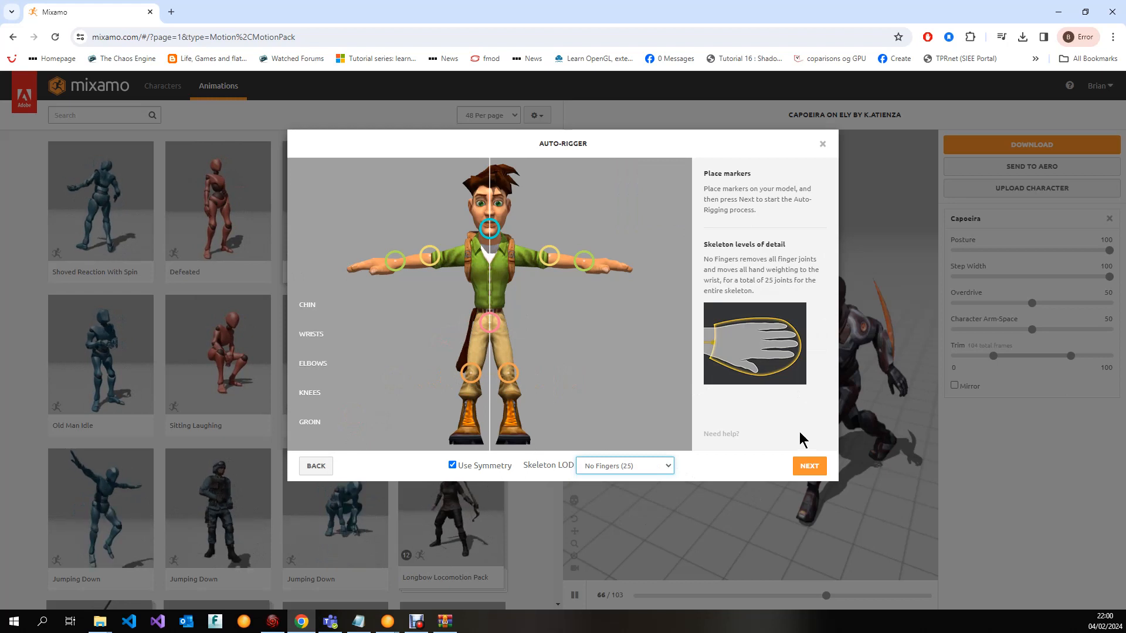
click(810, 466)
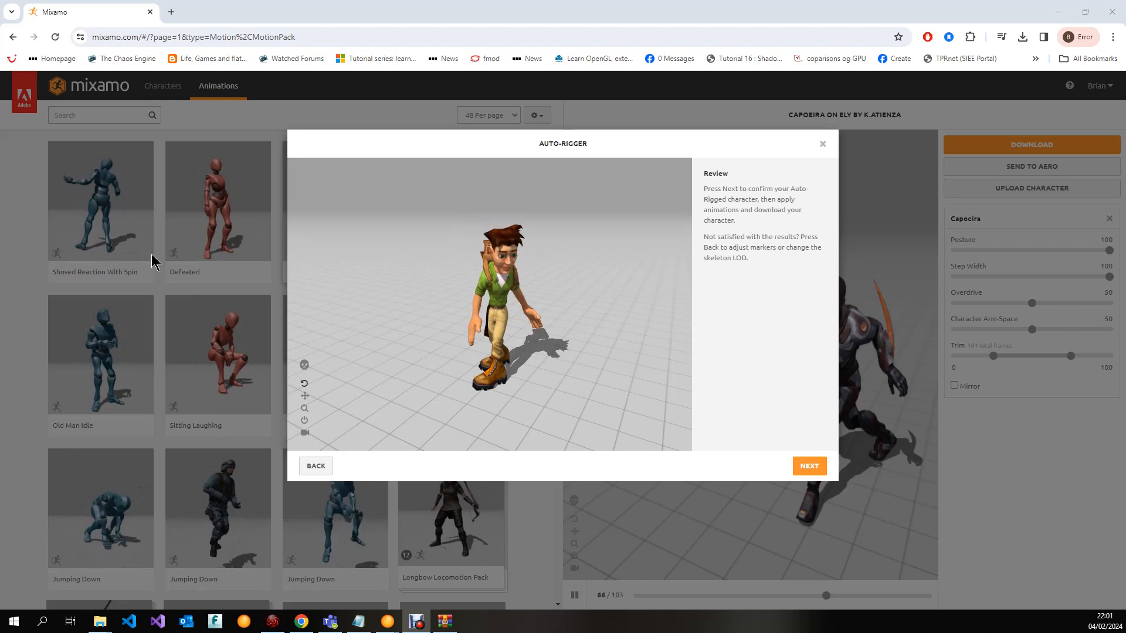
click(812, 467)
click(810, 467)
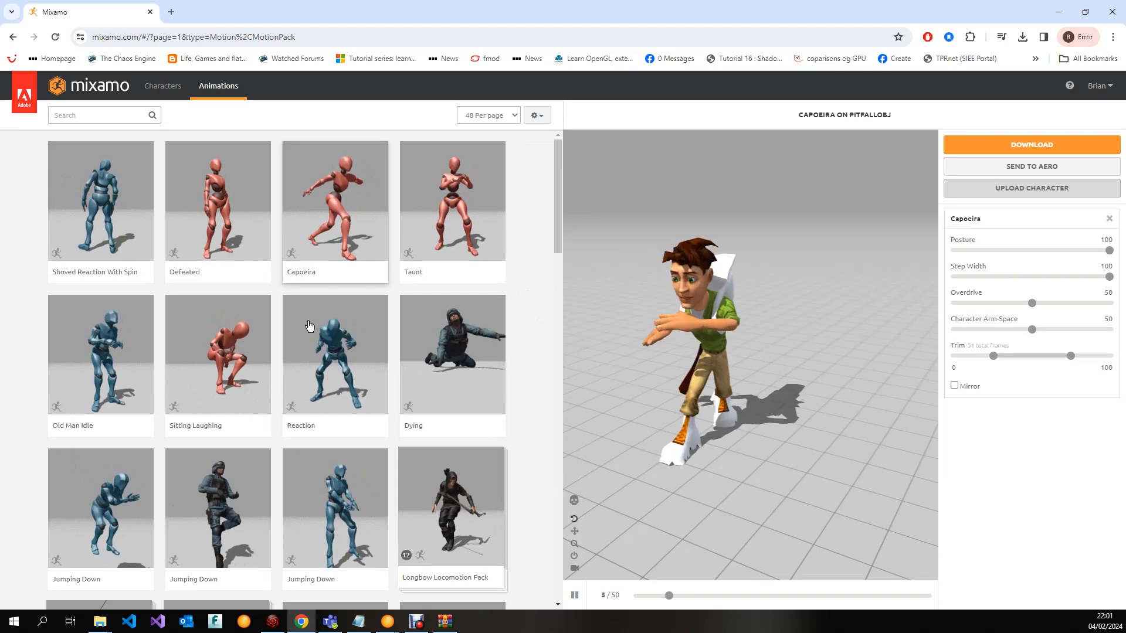
- Preview the Reaction animation on the rigged character, and replace it with the Running animation found by searching for run
click(330, 357)
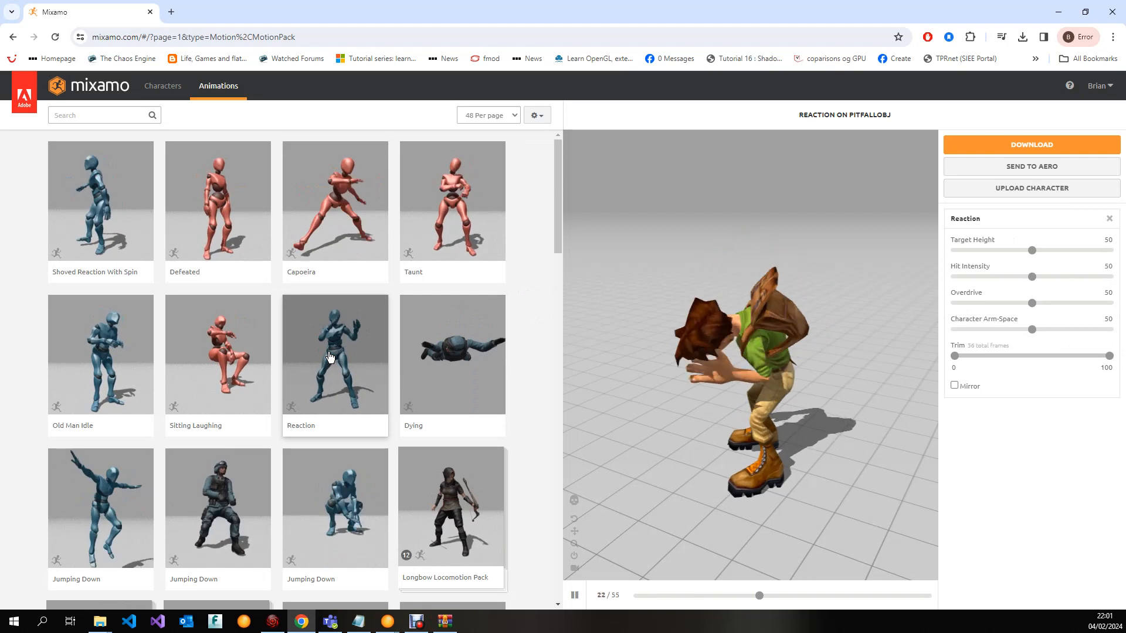
click(107, 115)
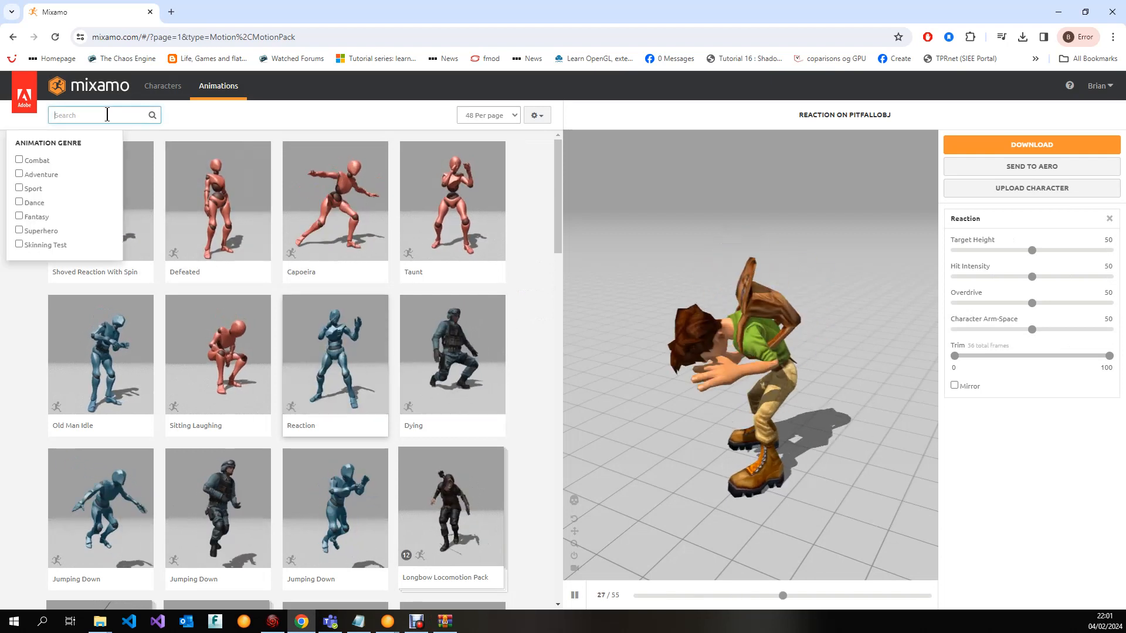
text(run)
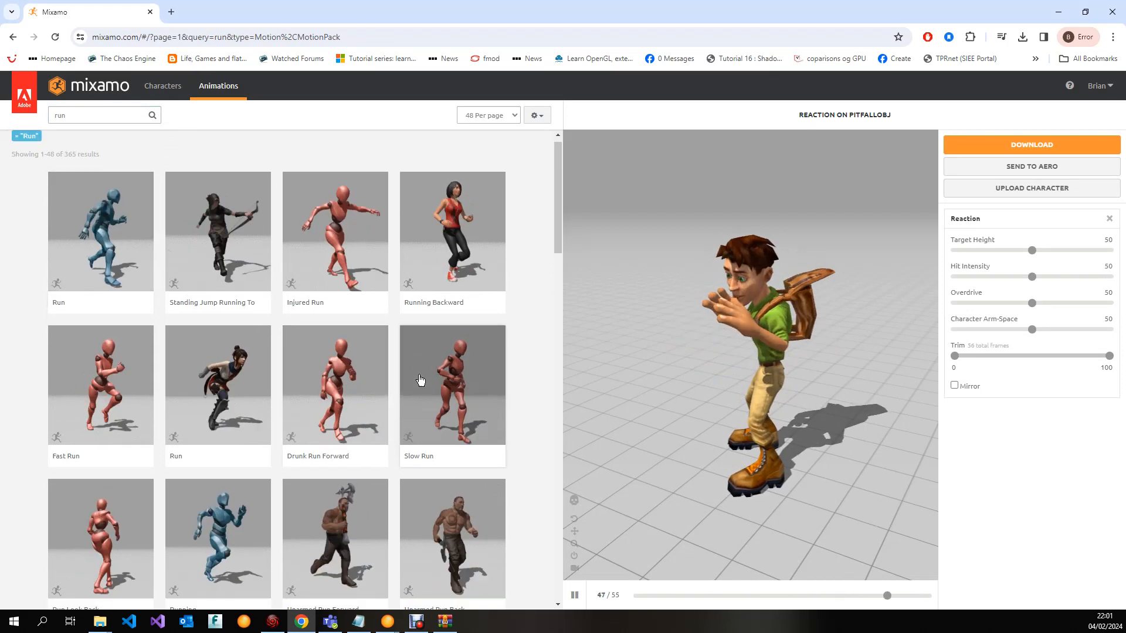
scroll(224, 365, down, 3)
click(223, 365)
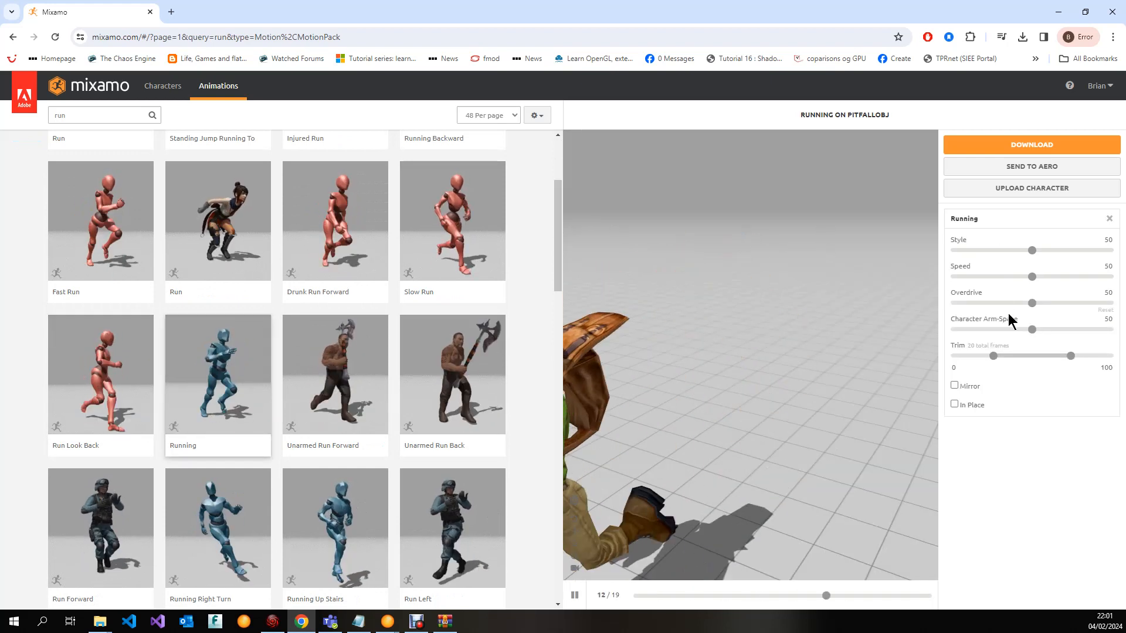
- Make the Running animation play In Place and widen its trim range to -23 through 124
click(954, 404)
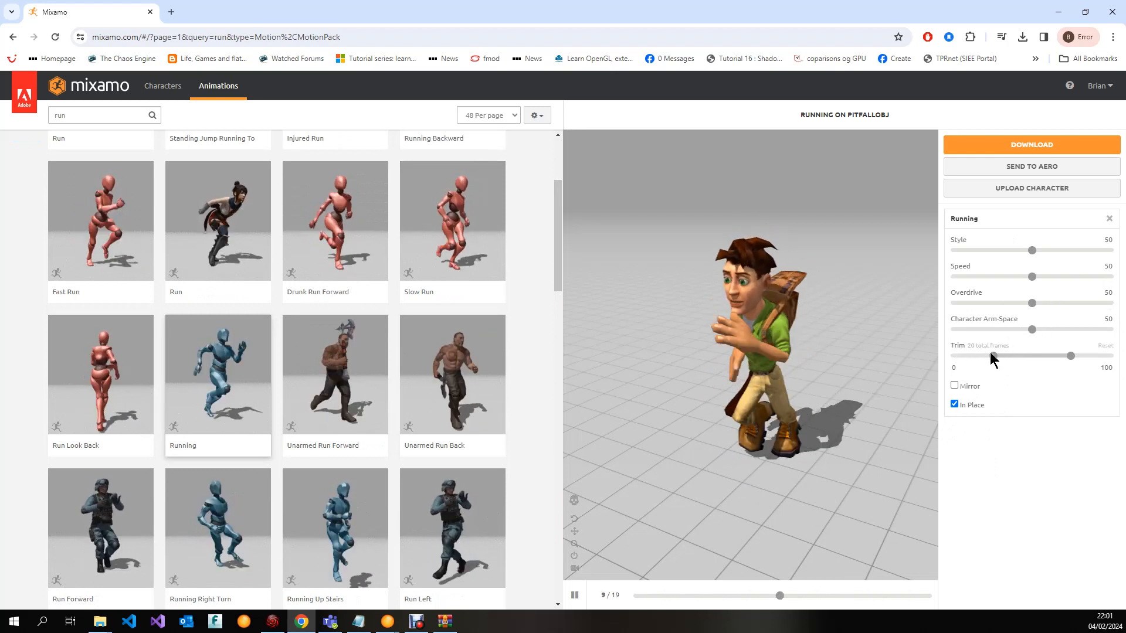
drag(991, 356, 976, 356)
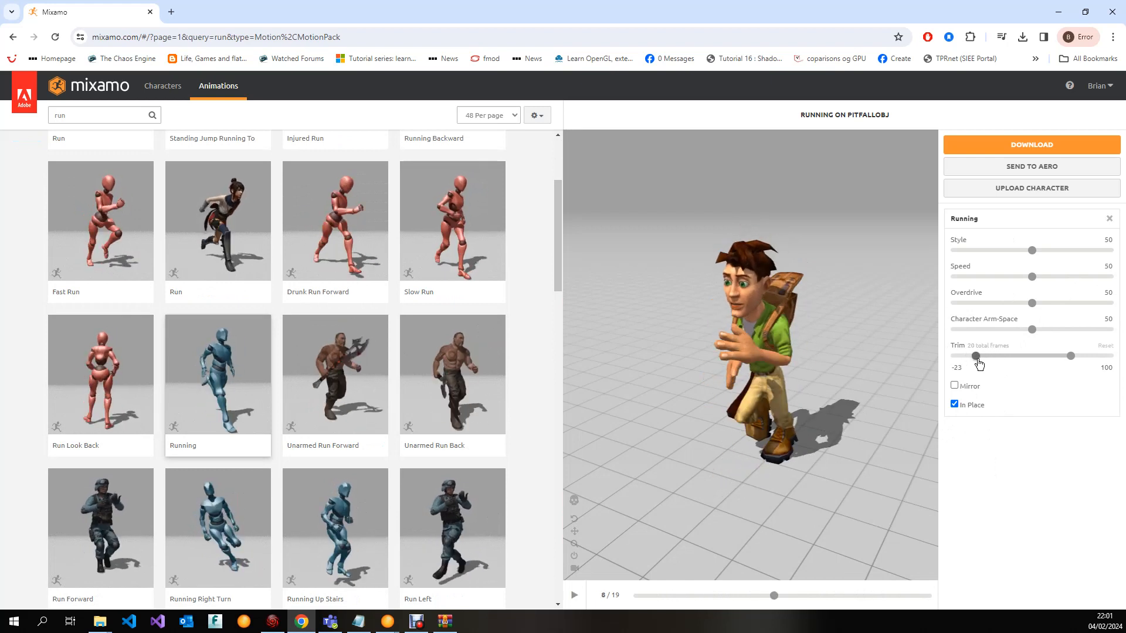
drag(1071, 356, 1090, 356)
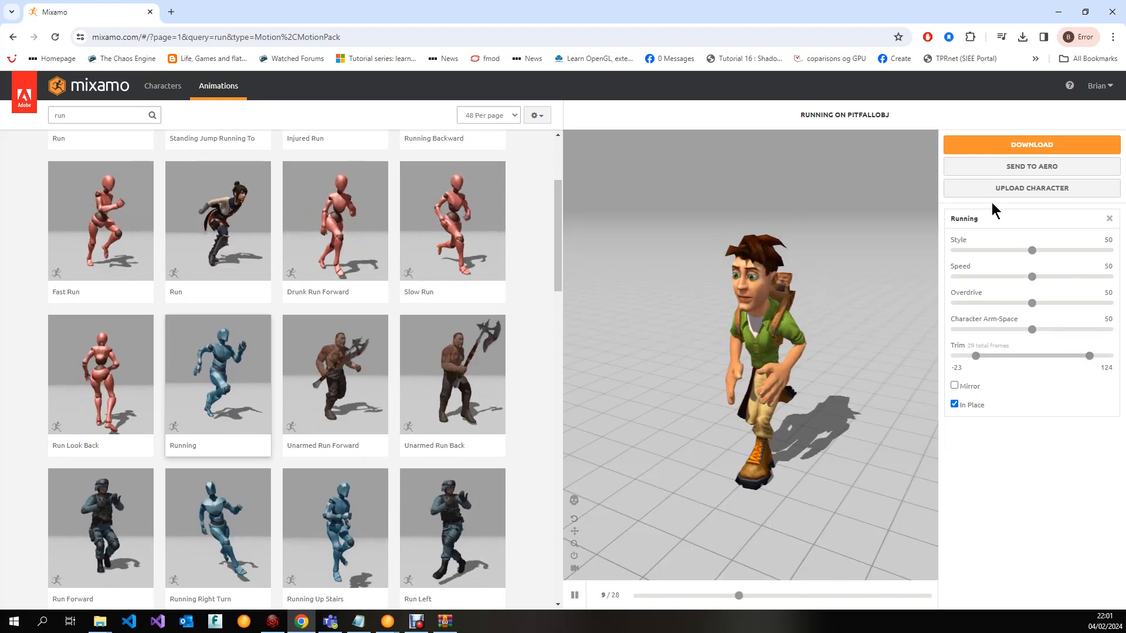
- Download the animated character in Collada (.dae) format with skin, at 30 frames per second and without keyframe reduction
click(1039, 144)
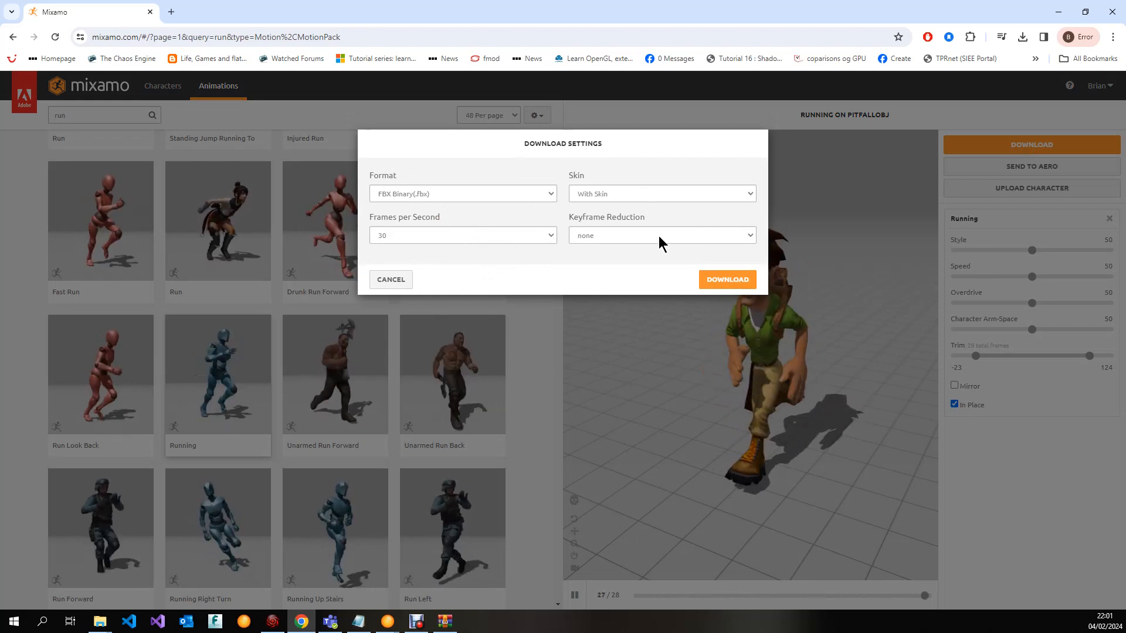
click(469, 193)
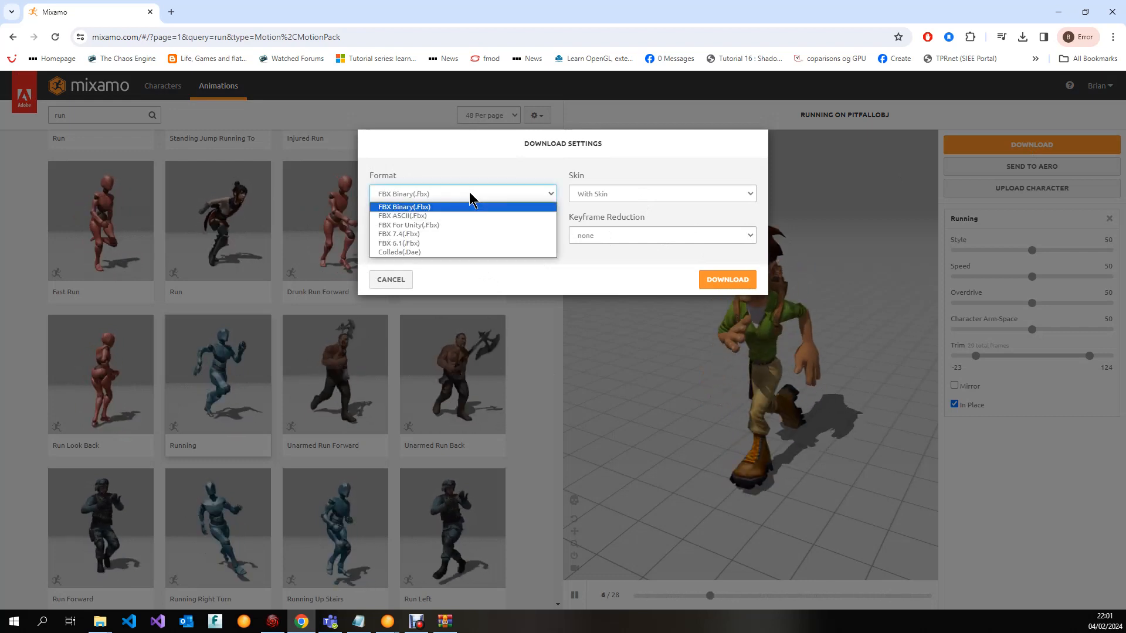
click(419, 253)
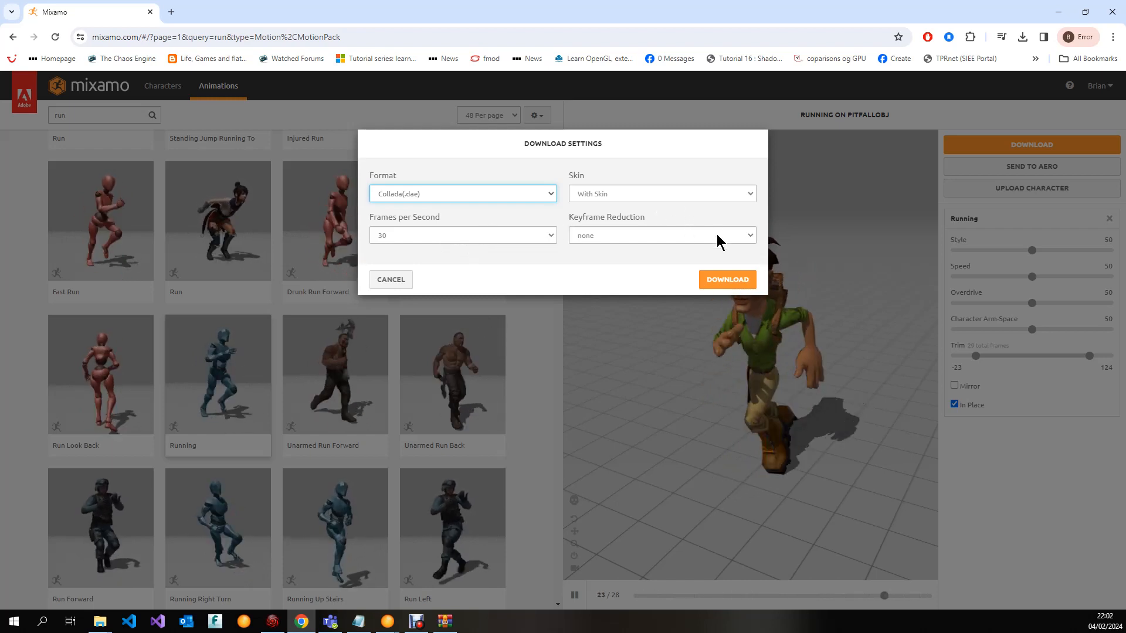
click(738, 283)
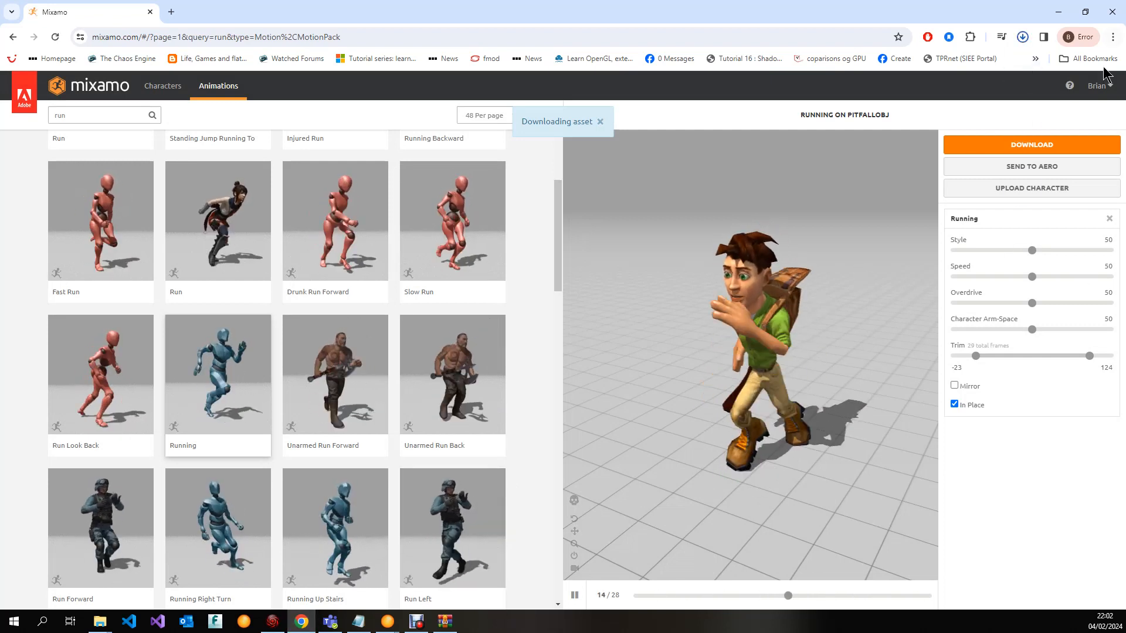
- Open the downloaded Running (1).zip archive to check its contents, and close it
click(1023, 37)
click(1009, 66)
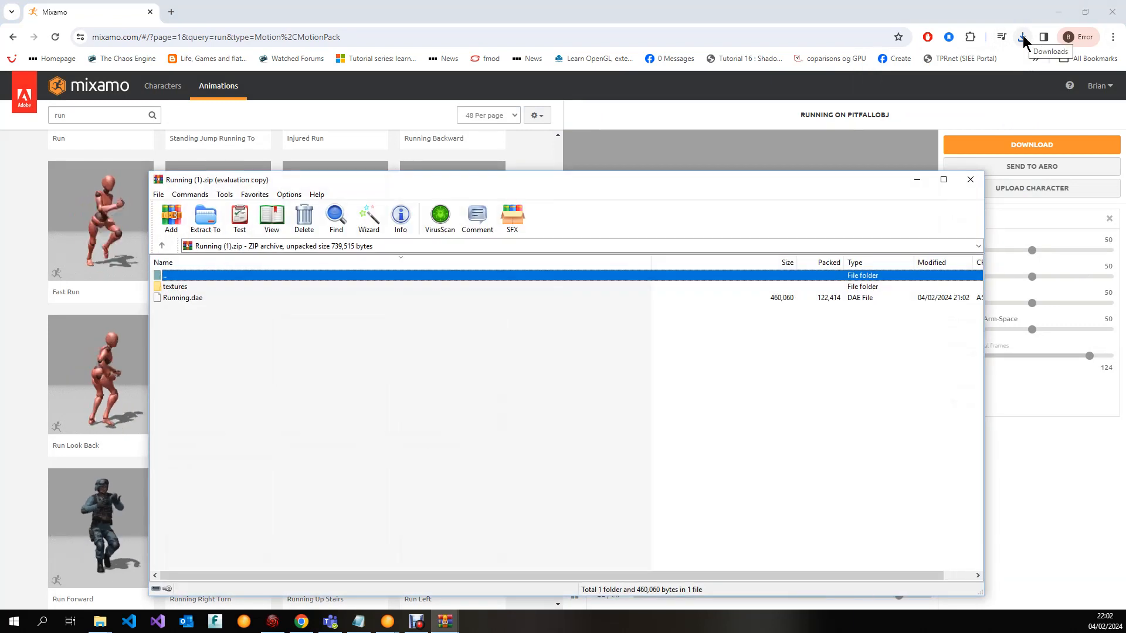
click(639, 393)
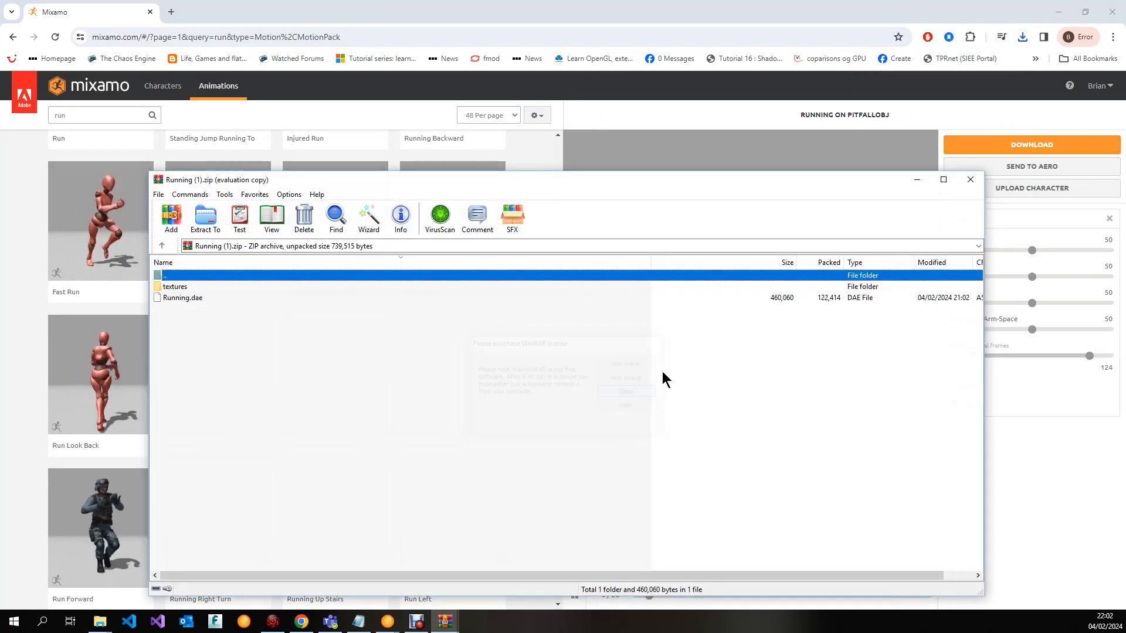
click(969, 180)
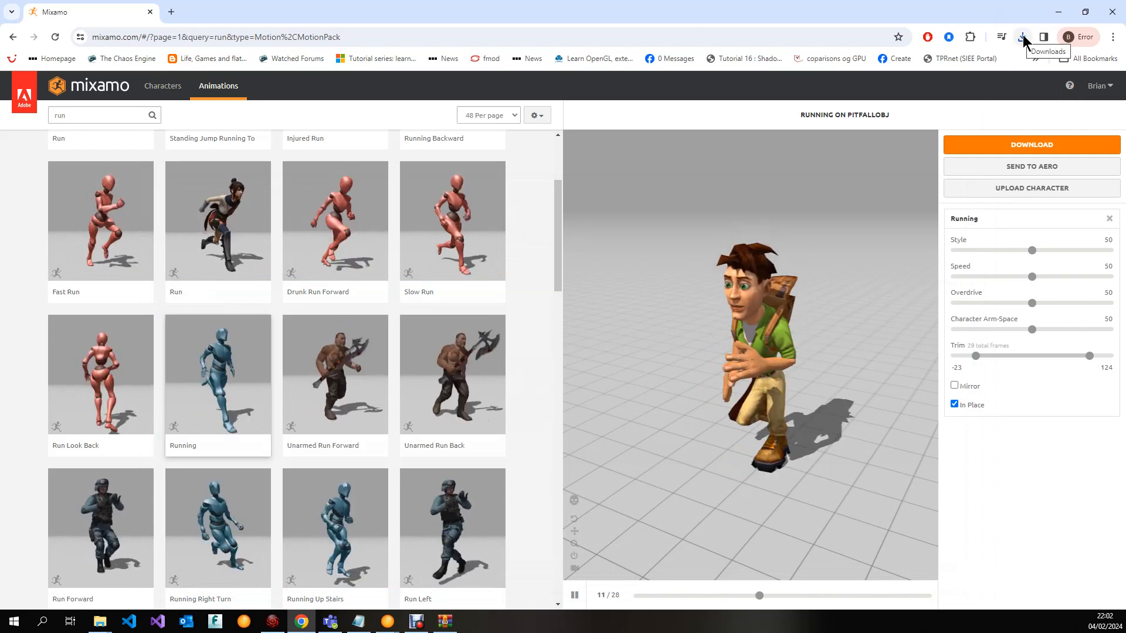
- Show Running (1).zip in its download folder, minimize the browser and close the Open Asset Import Library viewer
click(1024, 38)
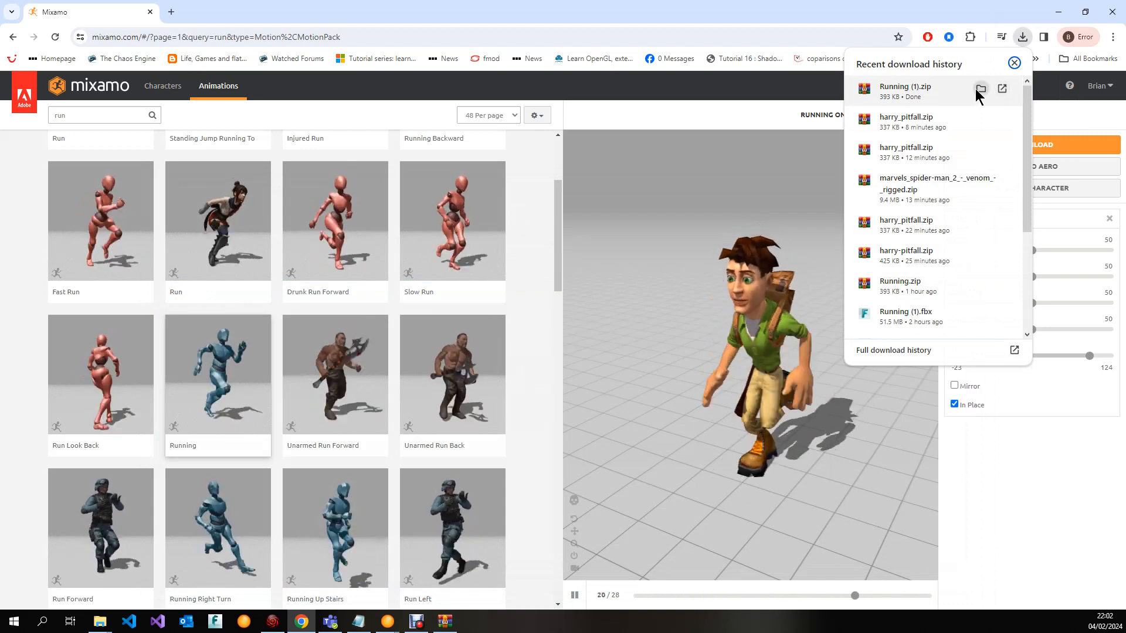
click(980, 89)
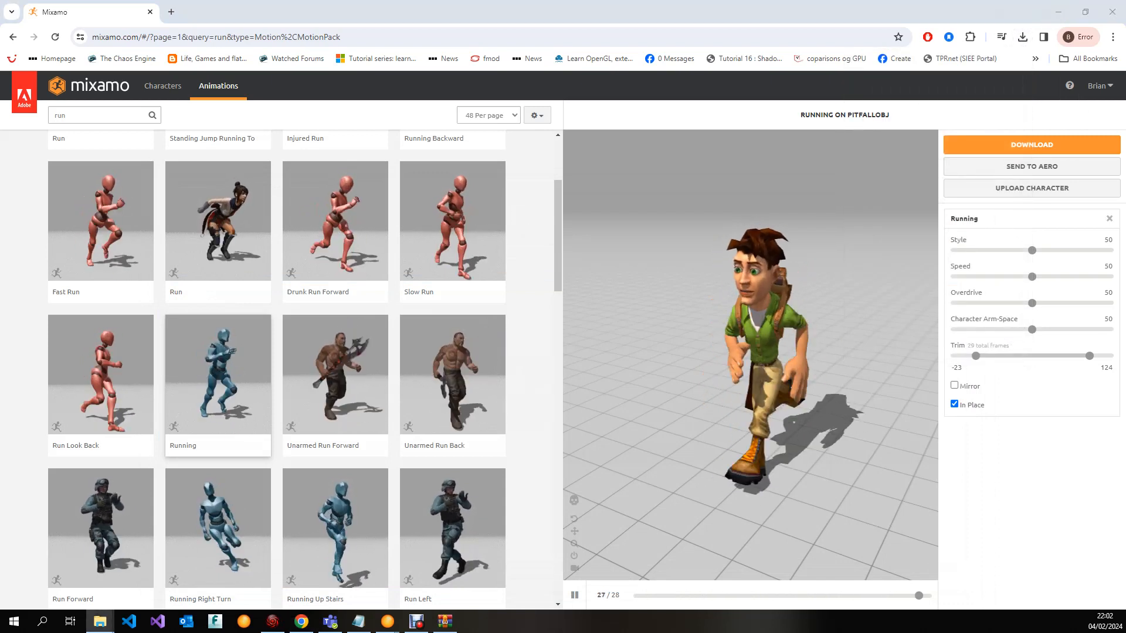
click(1059, 12)
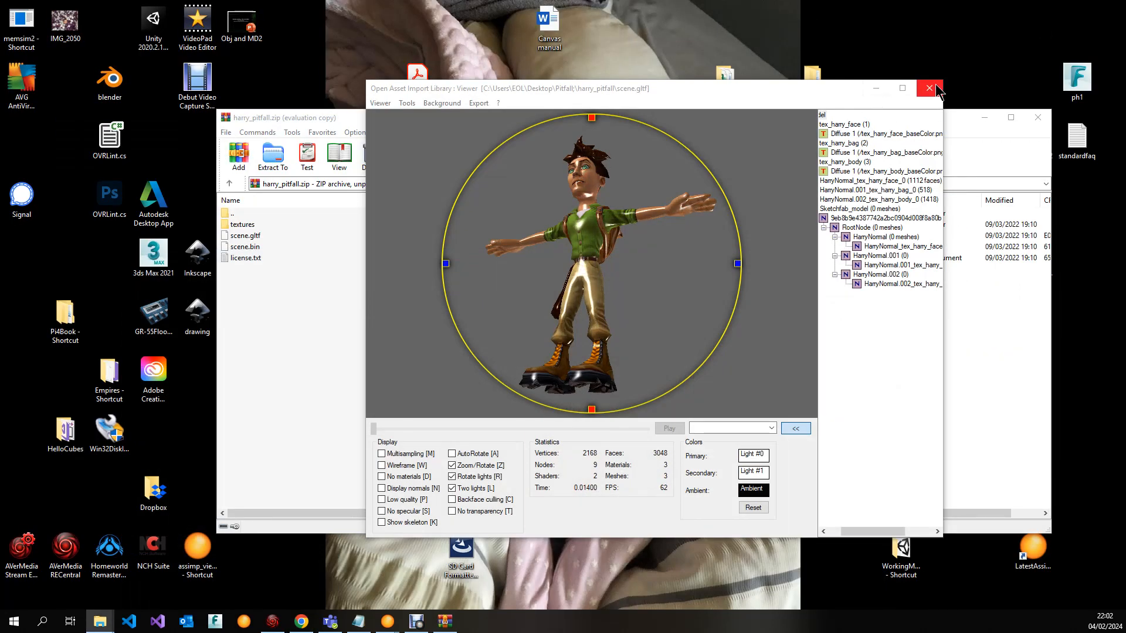
click(929, 89)
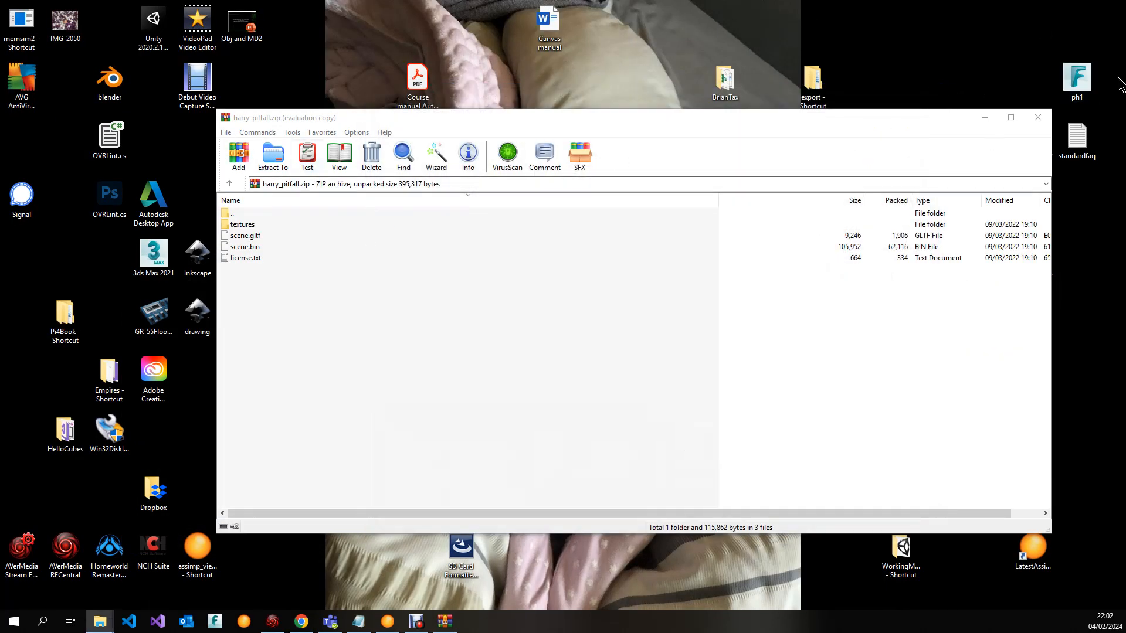
- Close the harry_pitfall.zip archive window and transfer the downloaded Running (1).zip into the Pitfall; folder
click(1030, 119)
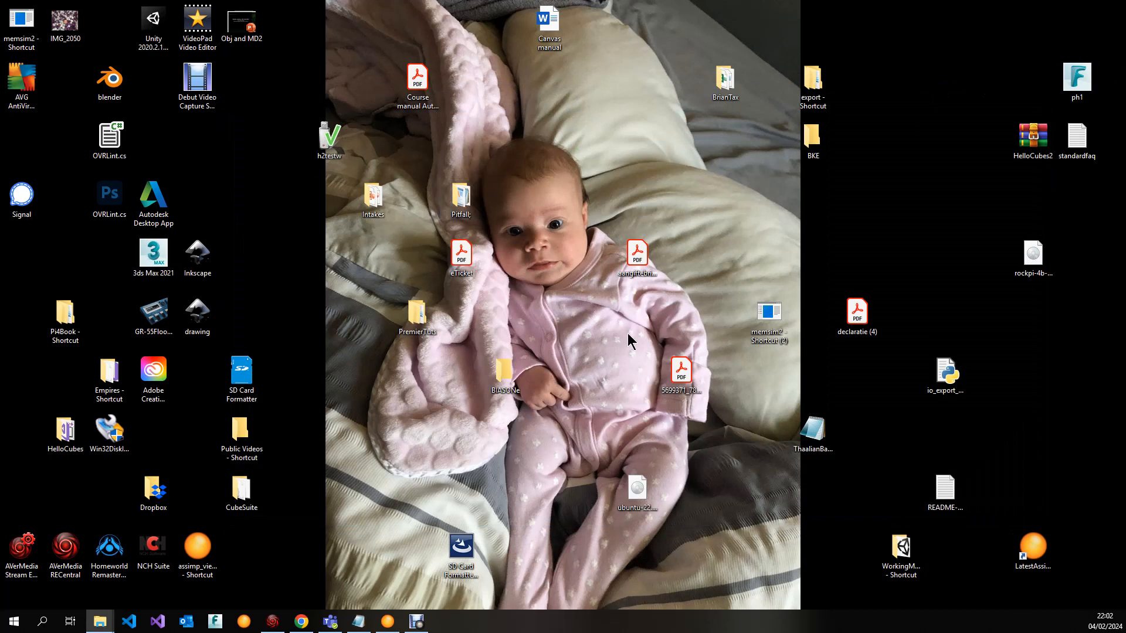
drag(968, 632, 665, 170)
drag(433, 397, 318, 476)
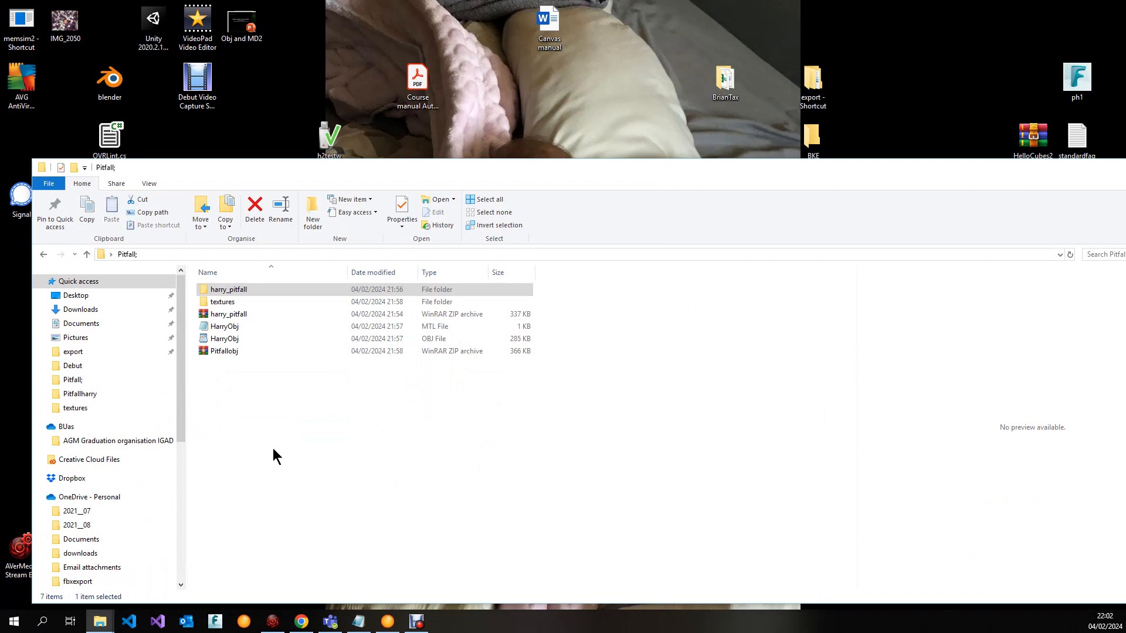
- Extract Running (1).zip into its own Running (1) subfolder inside the Pitfall; folder and open that subfolder
drag(425, 173, 400, 63)
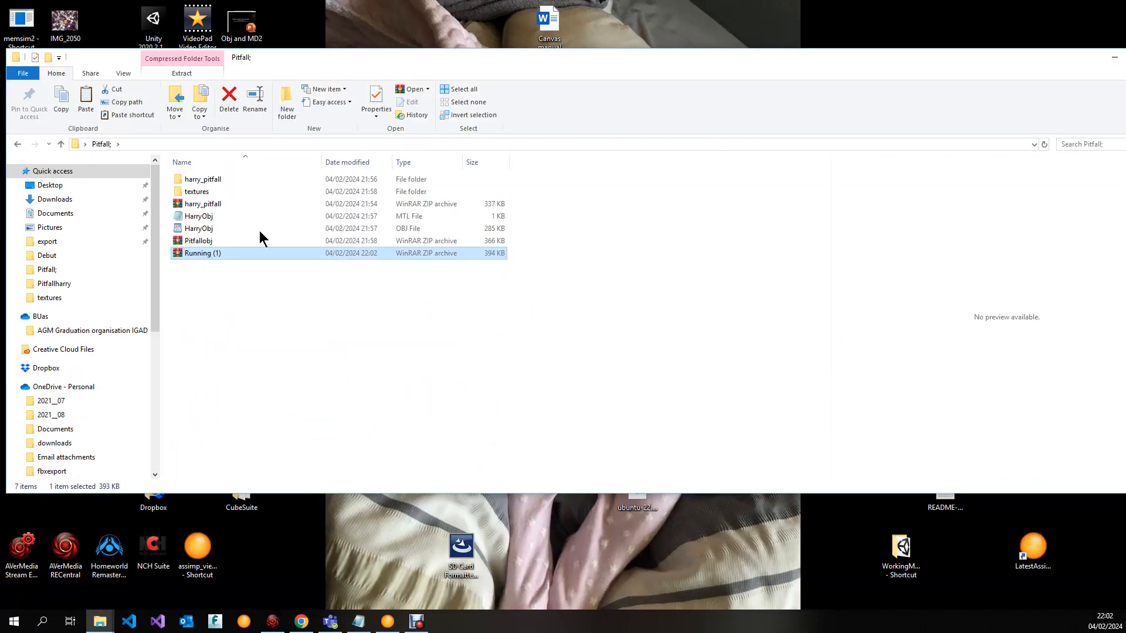
right_click(203, 248)
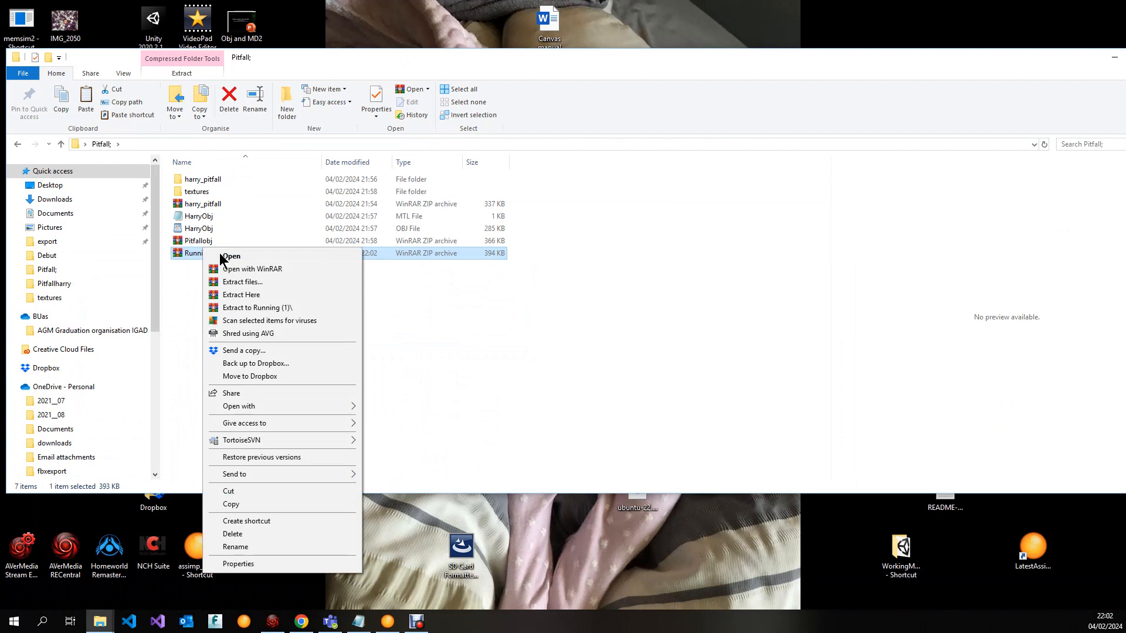
click(264, 308)
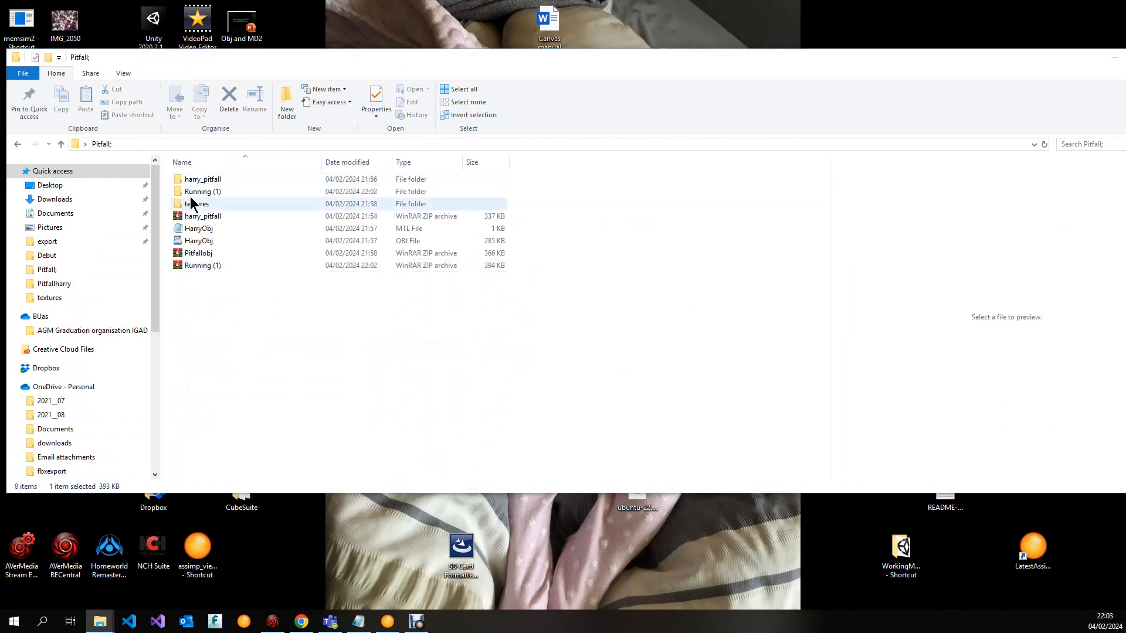
double_click(196, 192)
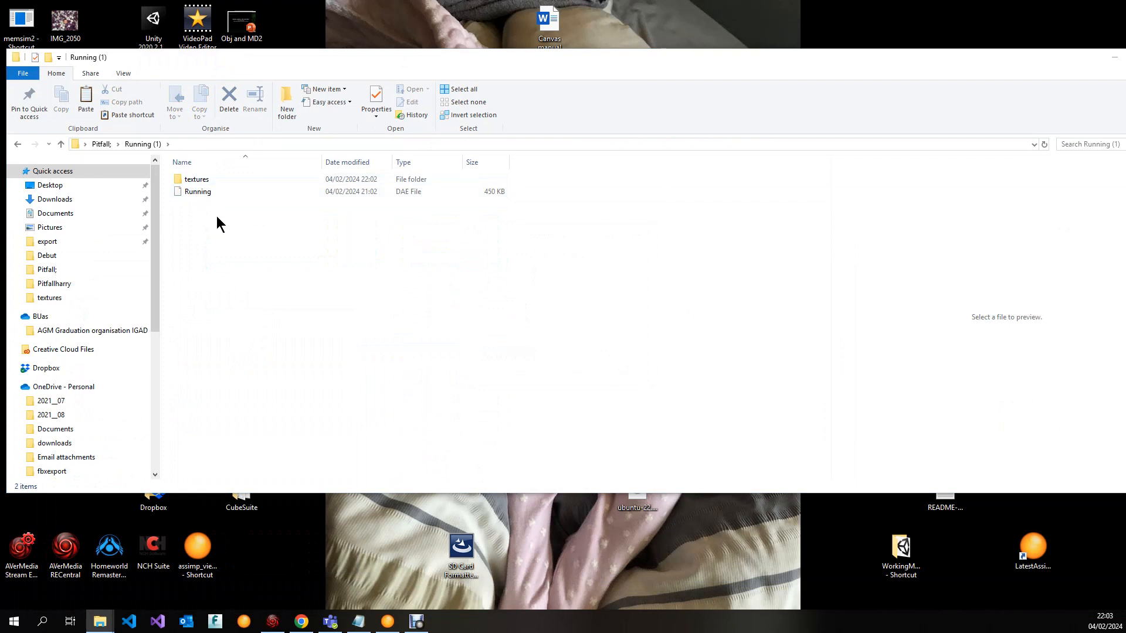
- Load Running.dae in the Open Asset Import Library viewer, play its animation and inspect the running character from several sides
drag(202, 193, 1030, 561)
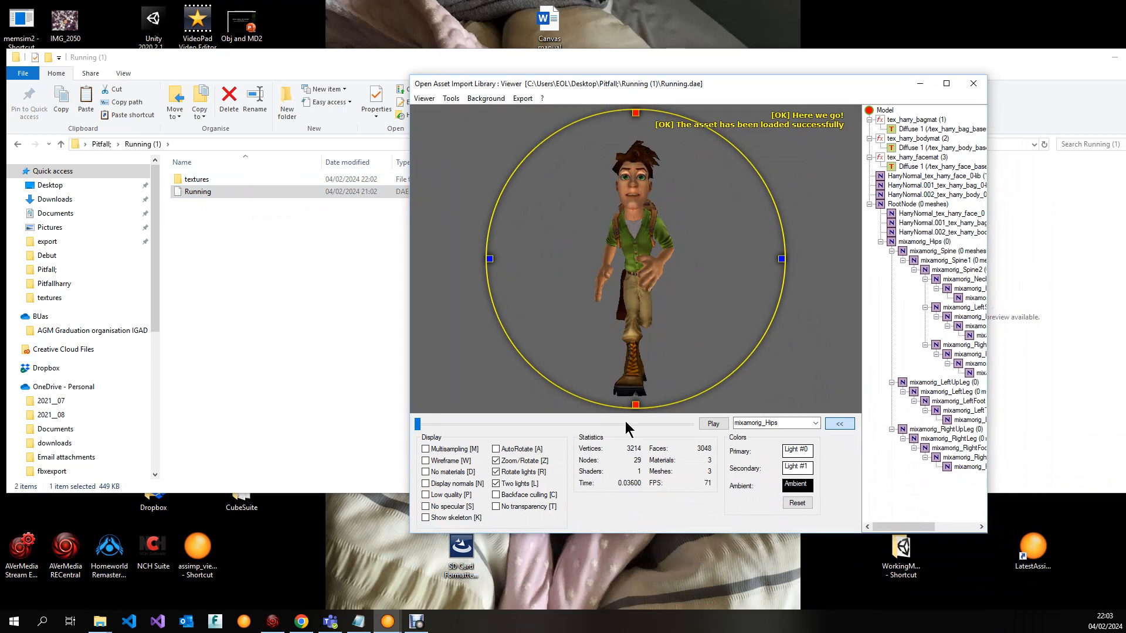
click(712, 424)
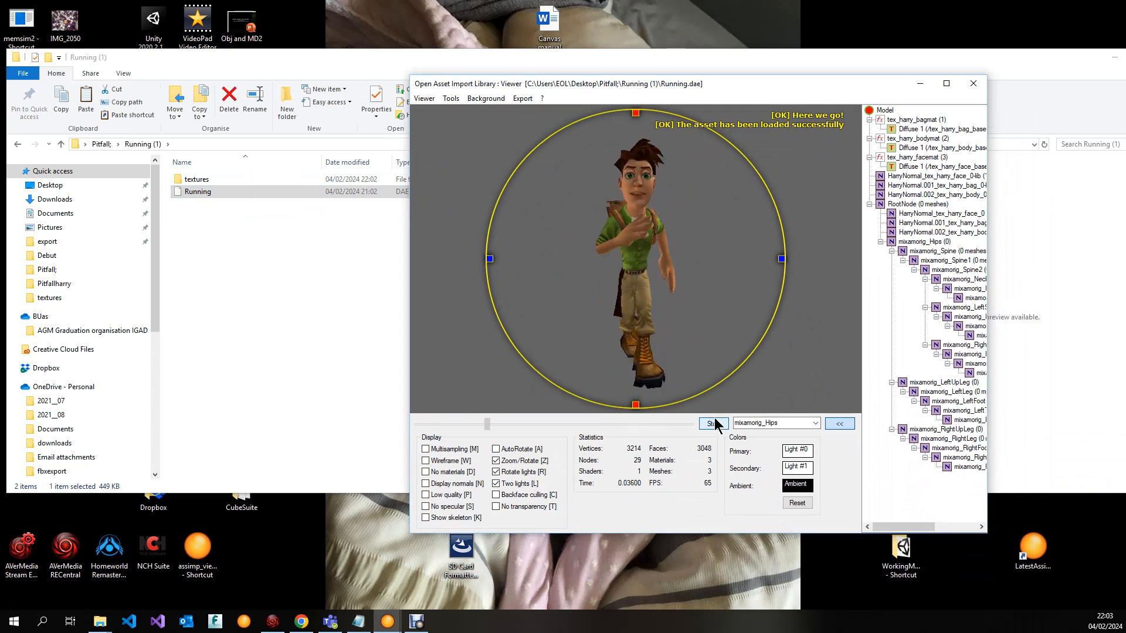
drag(696, 317, 595, 311)
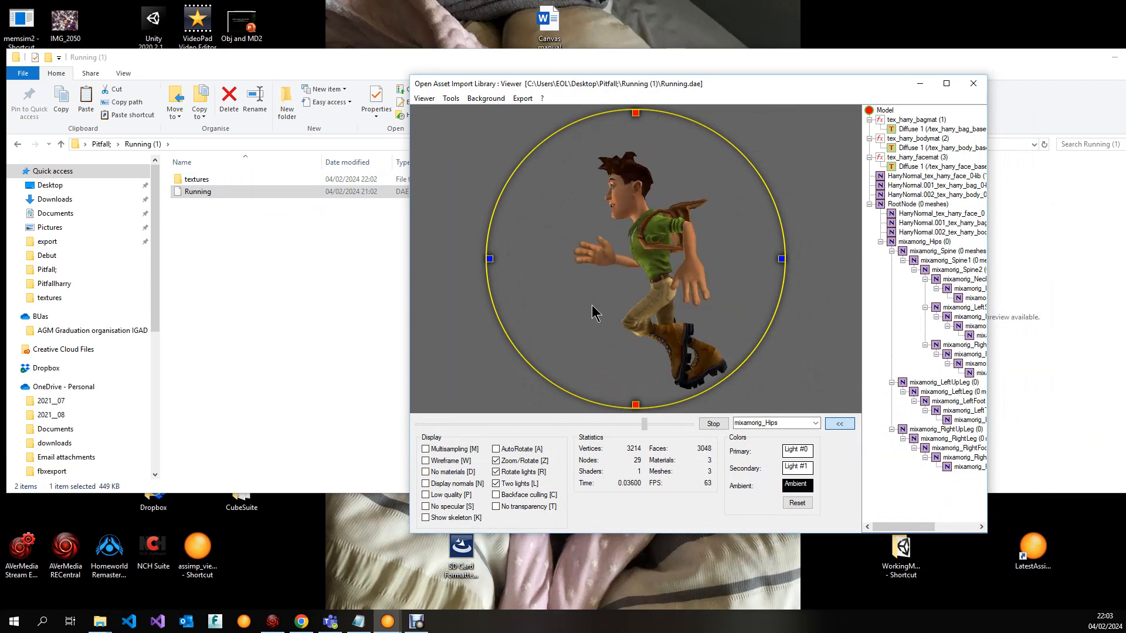
drag(594, 314, 706, 246)
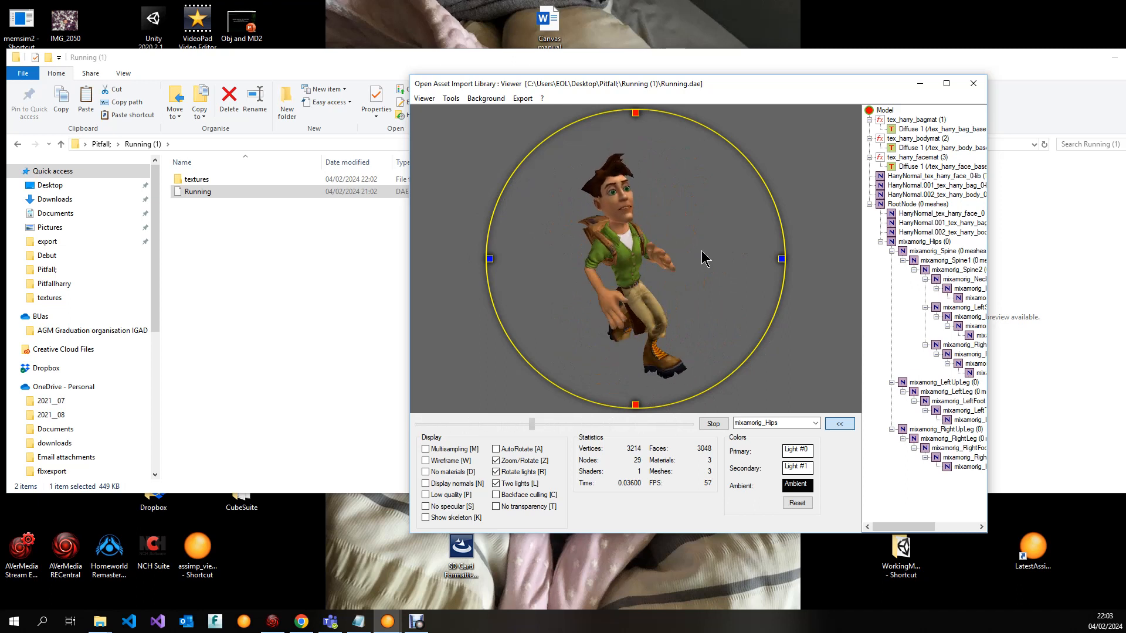